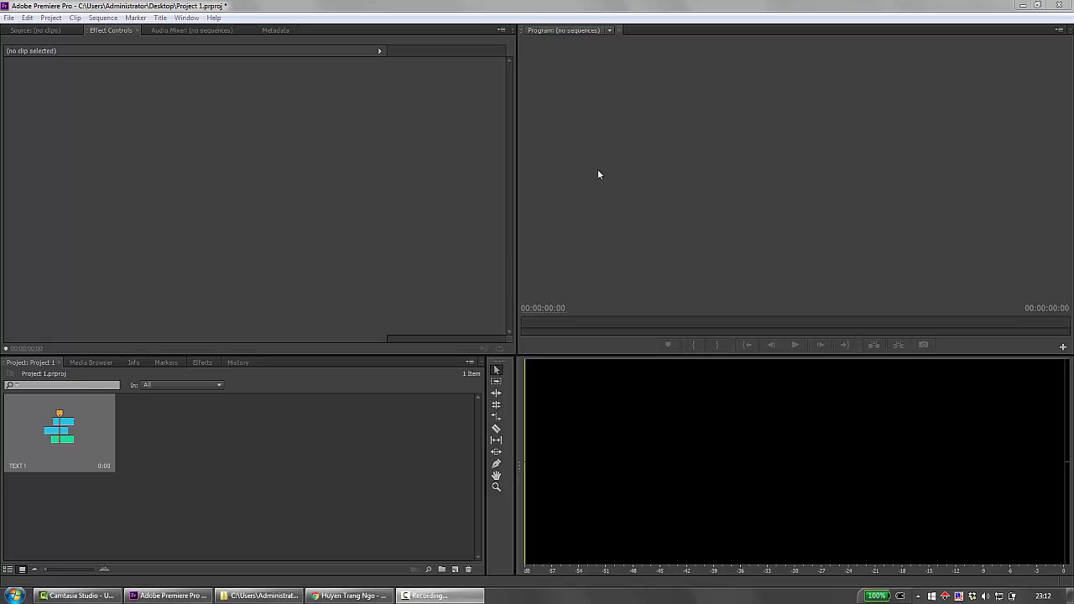
Create a new sequence named TEXT using the HDV 1080p24 preset.
left_click(455, 570)
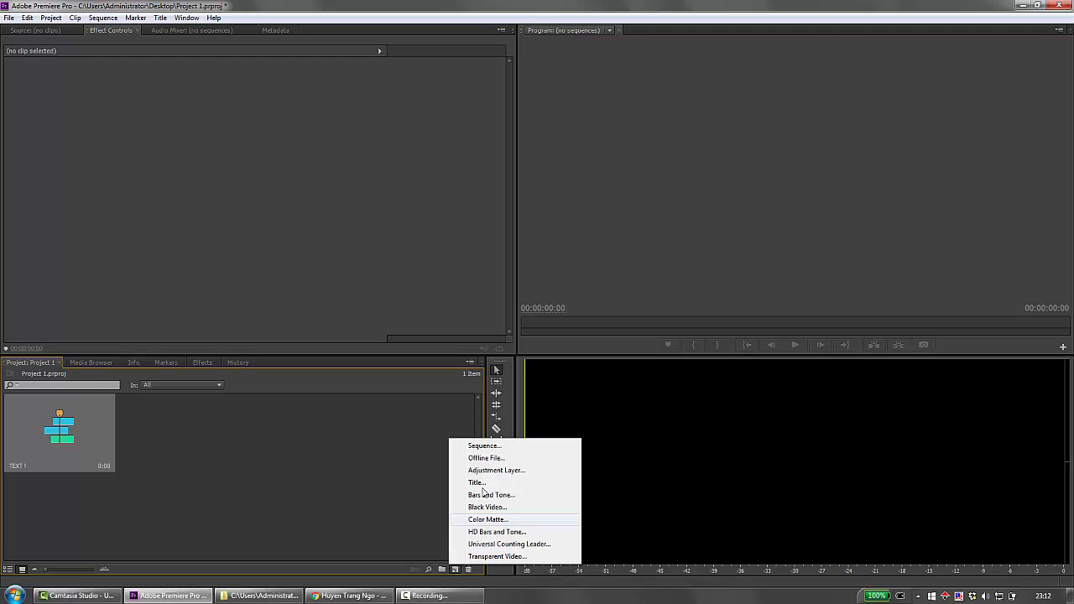
left_click(495, 444)
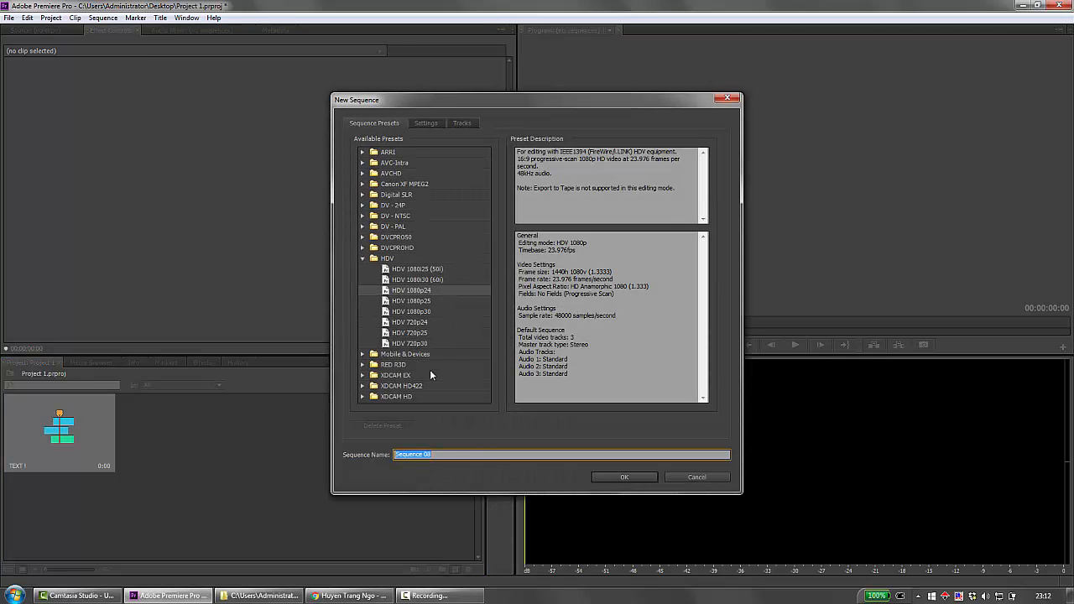
type("TEXT")
key("Return")
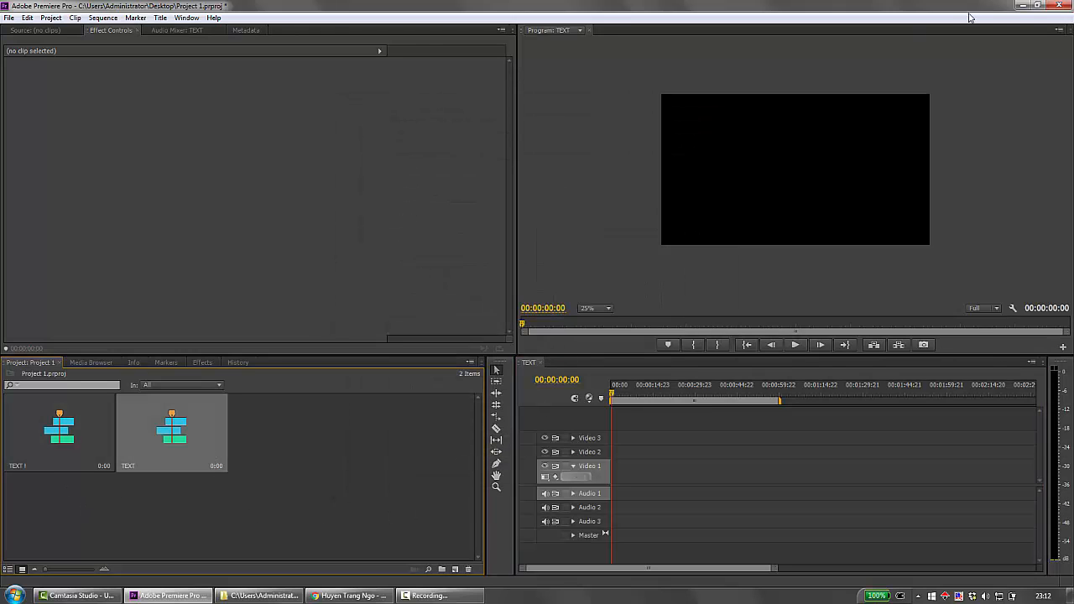
Import earth2.mov and sky.mov from the media folder "1" into the project.
left_click(1037, 5)
left_click(273, 201)
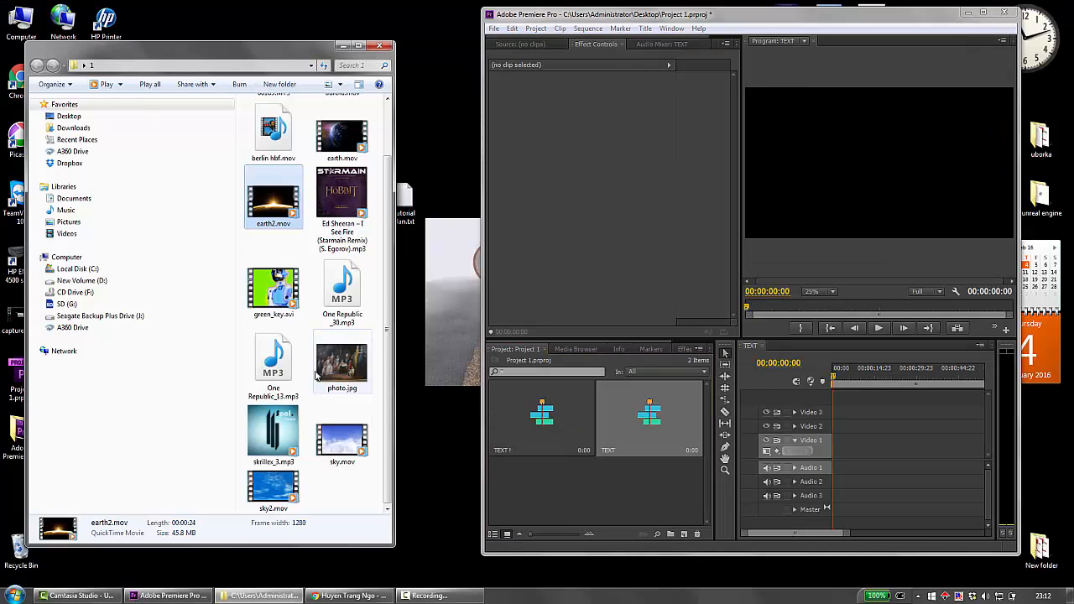
left_click(337, 437, "shift")
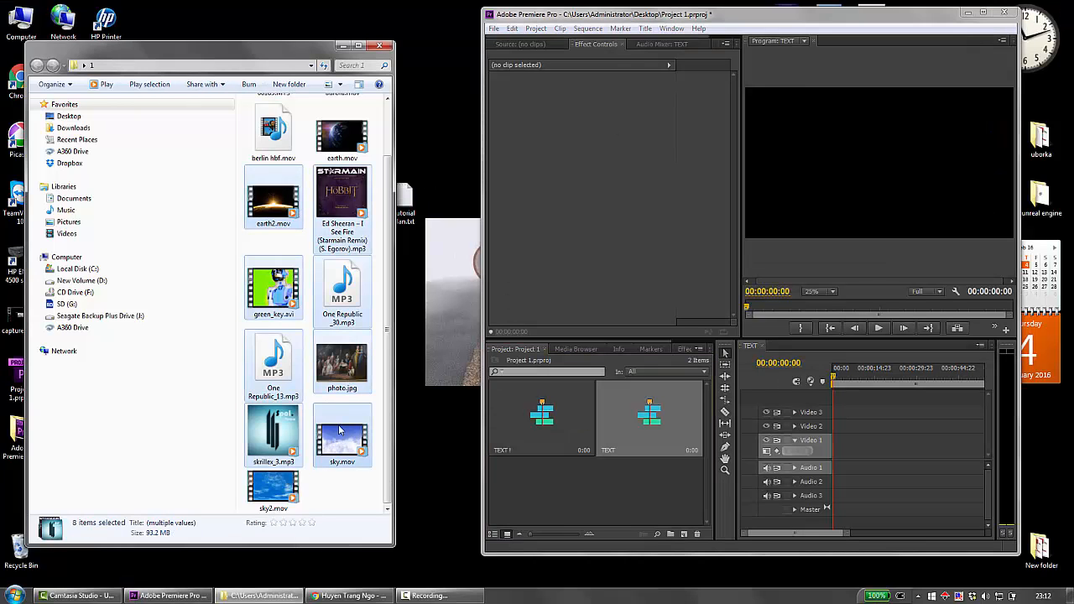
left_click(344, 438)
left_click(265, 189, "ctrl")
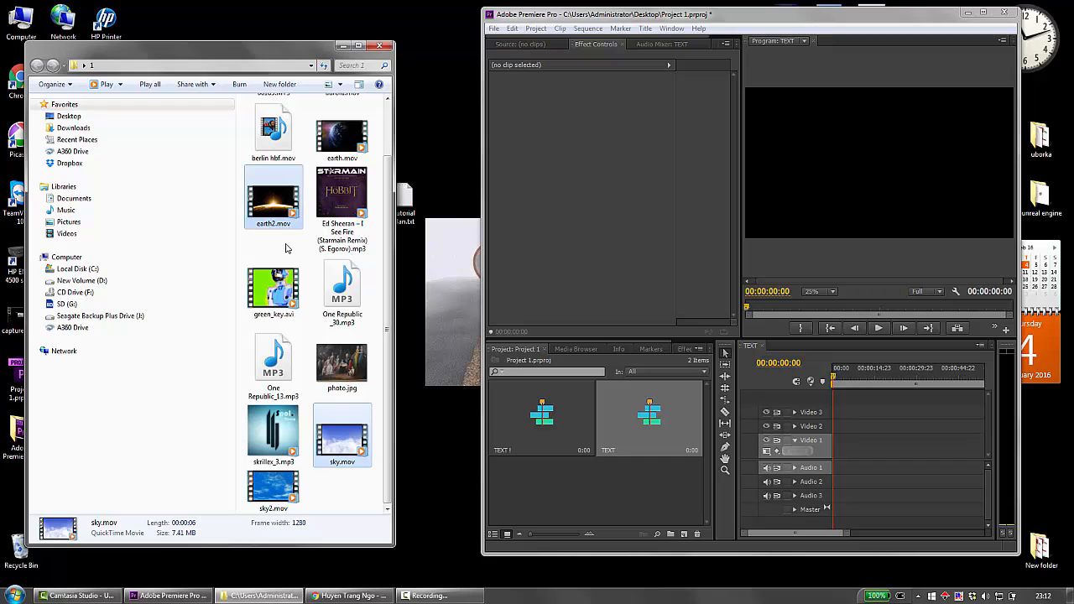
left_click_drag(265, 190, 541, 517)
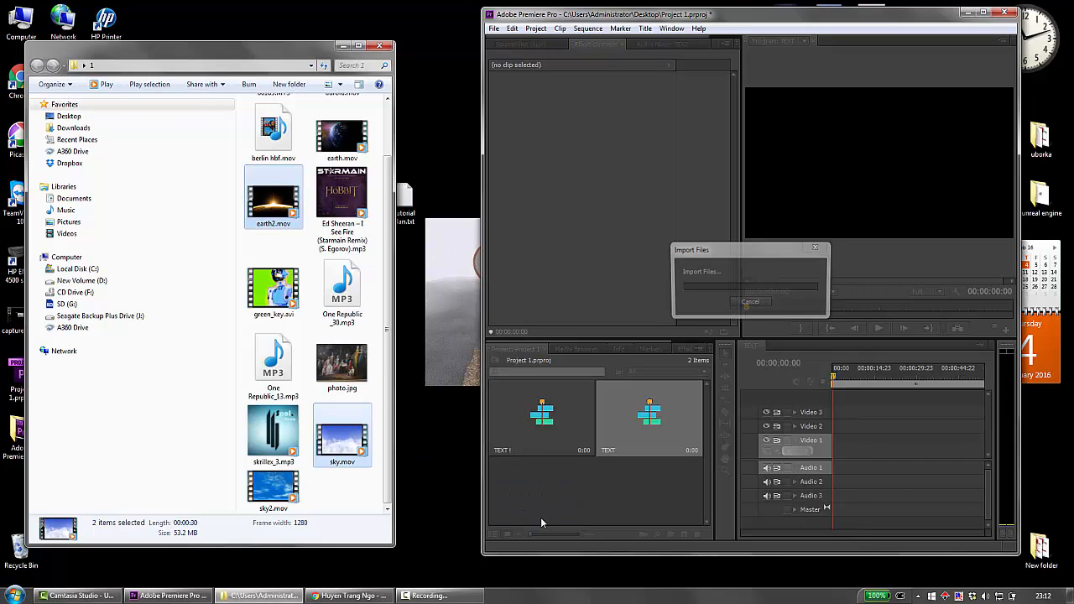
left_click(986, 11)
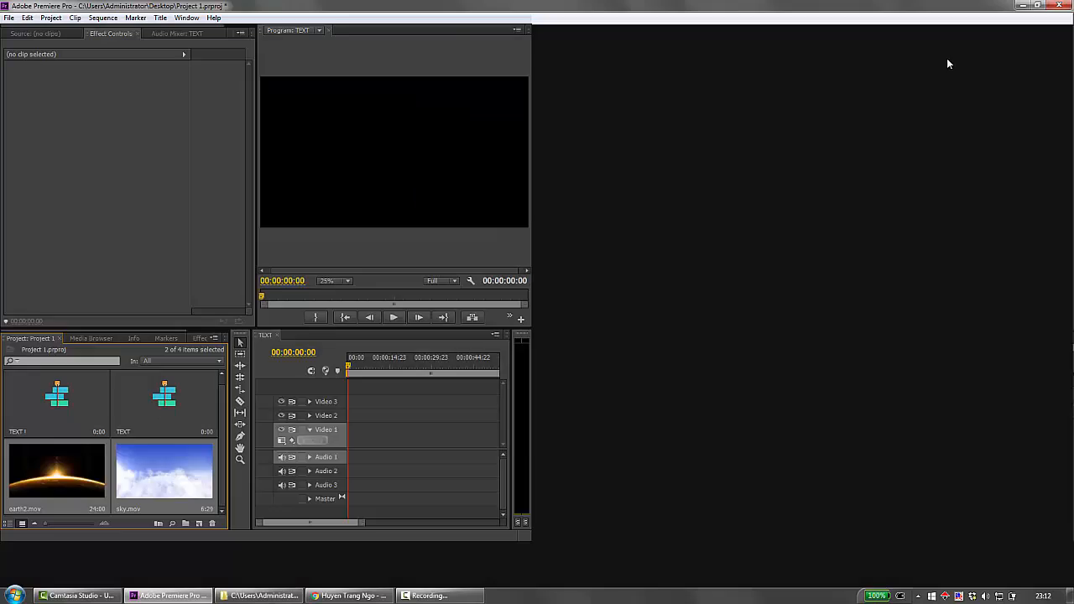
left_click(385, 498)
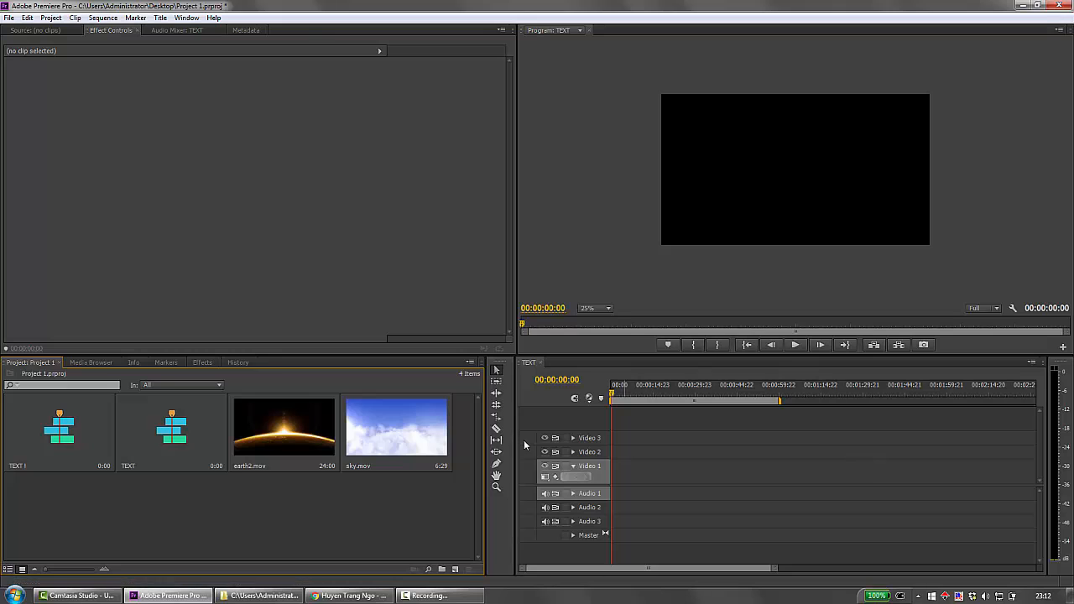
Place earth2.mov at the start of Video 1, keeping the existing sequence settings, and sky.mov above it on Video 2.
double_click(267, 413)
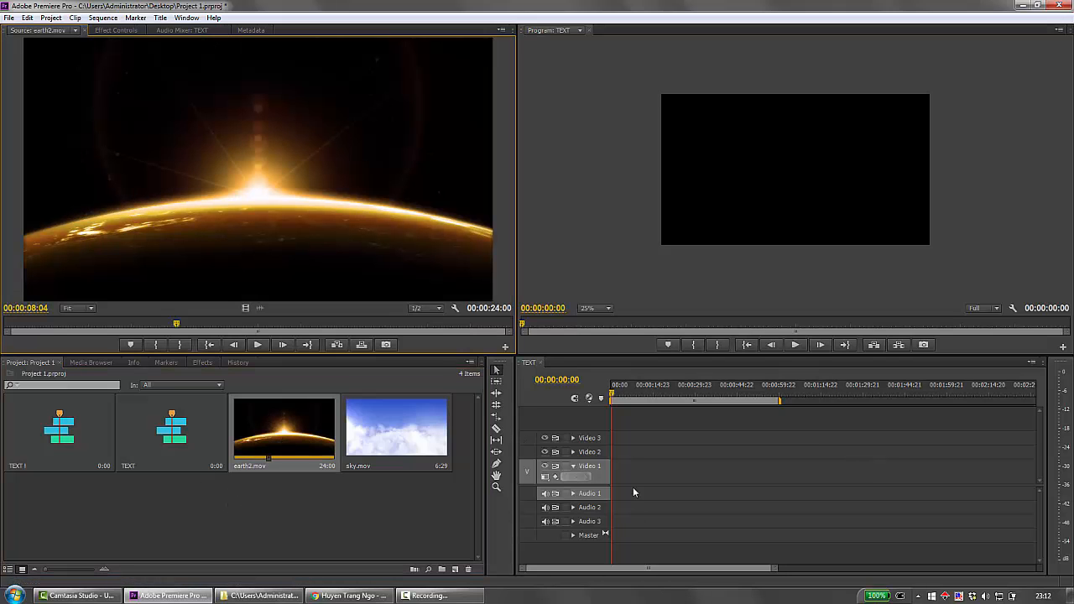
left_click_drag(310, 432, 607, 474)
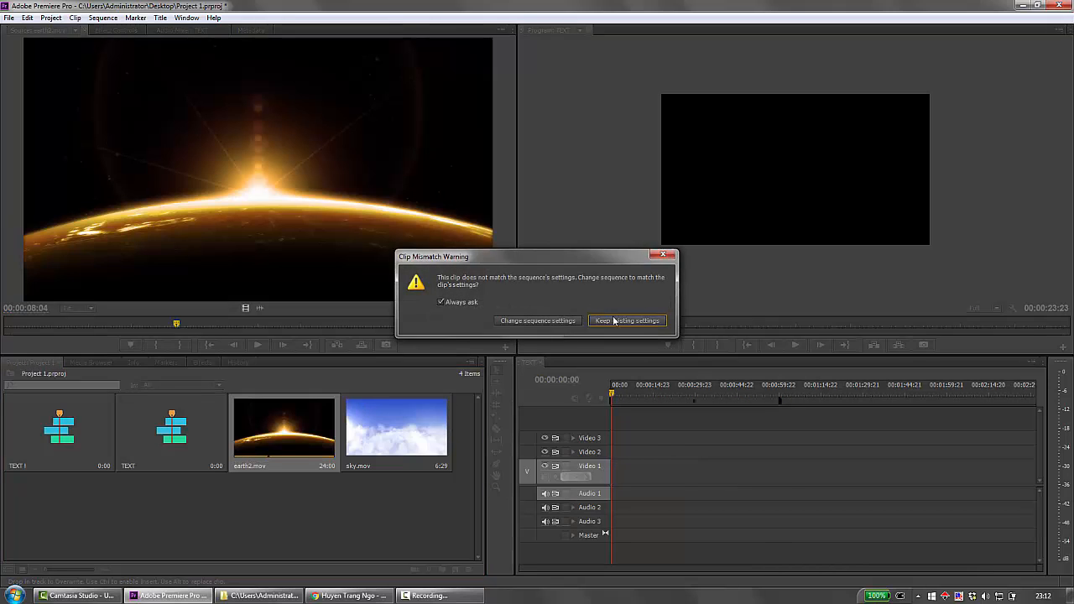
left_click(626, 321)
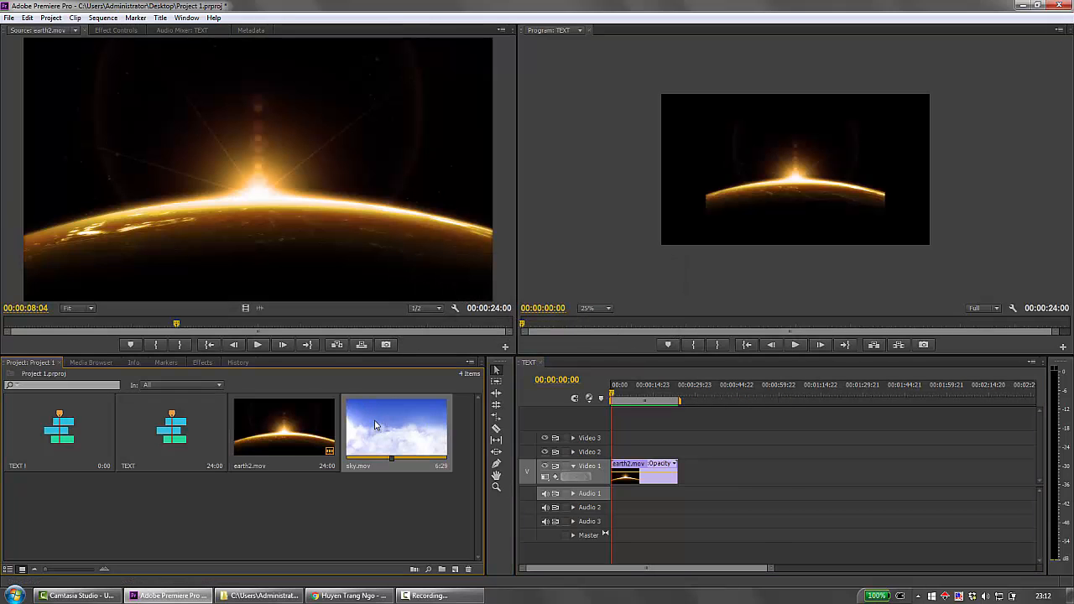
left_click_drag(375, 426, 623, 472)
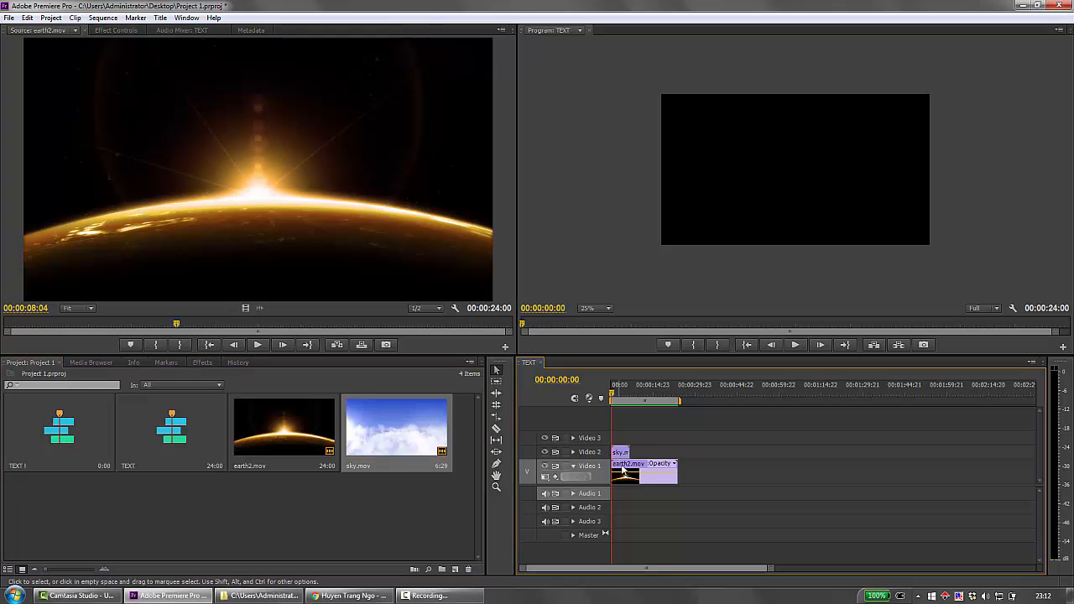
Try to trim the end of the earth2.mov clip on Video 1 back to the end of sky.mov.
left_click(680, 477)
mouse_move(680, 476)
left_mouse_down()
mouse_move(625, 473)
mouse_move(677, 472)
left_mouse_up()
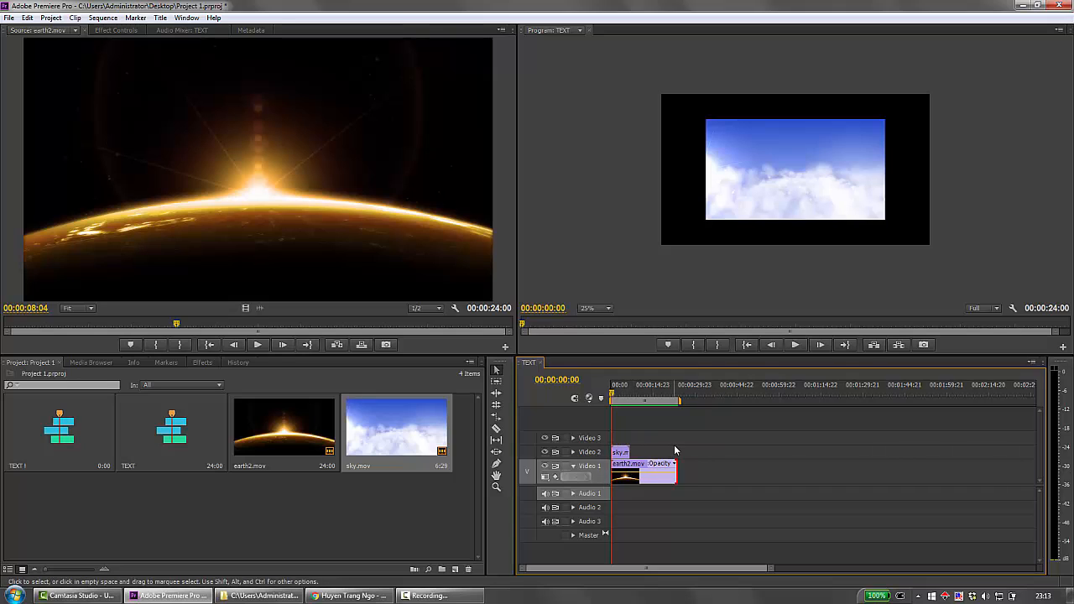
left_click(650, 480)
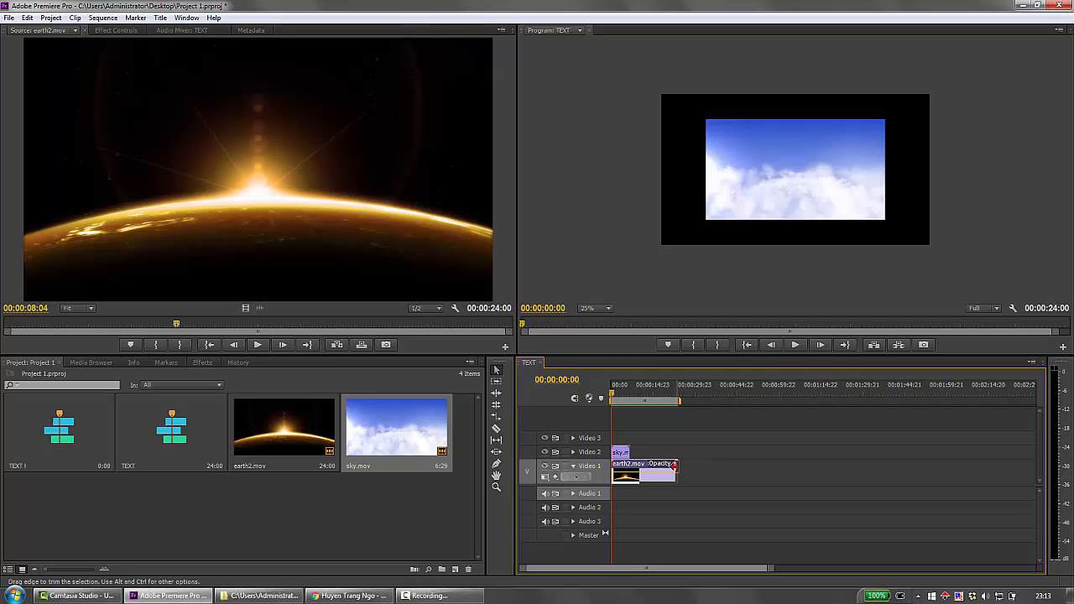
left_click_drag(676, 471, 621, 460)
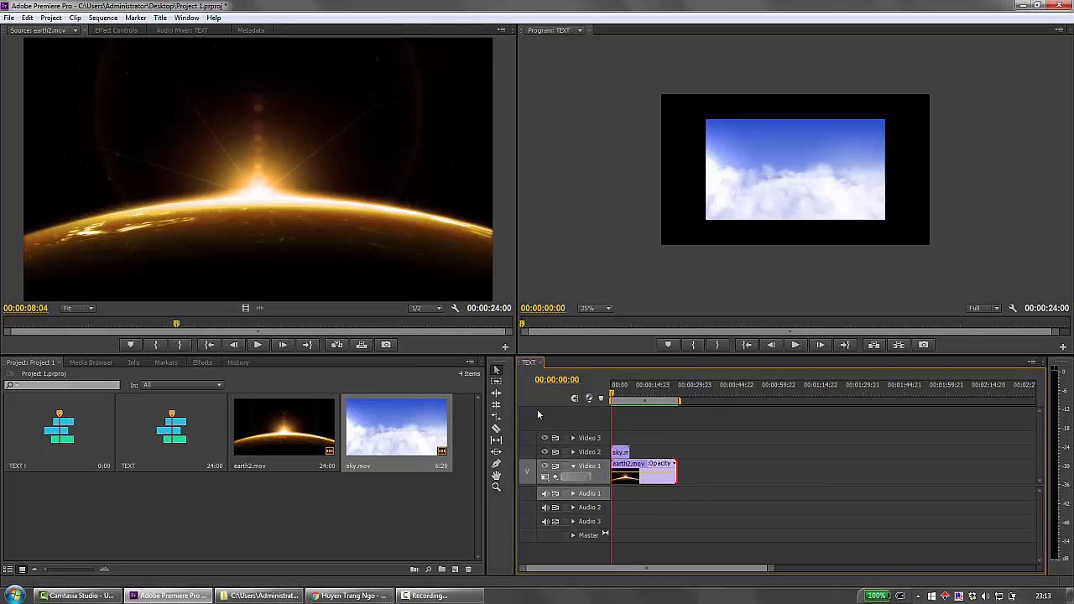
Split the earth2.mov clip with the Razor tool near 00:00:07:00 and delete the part after the cut.
left_click(496, 428)
left_click_drag(611, 395, 632, 400)
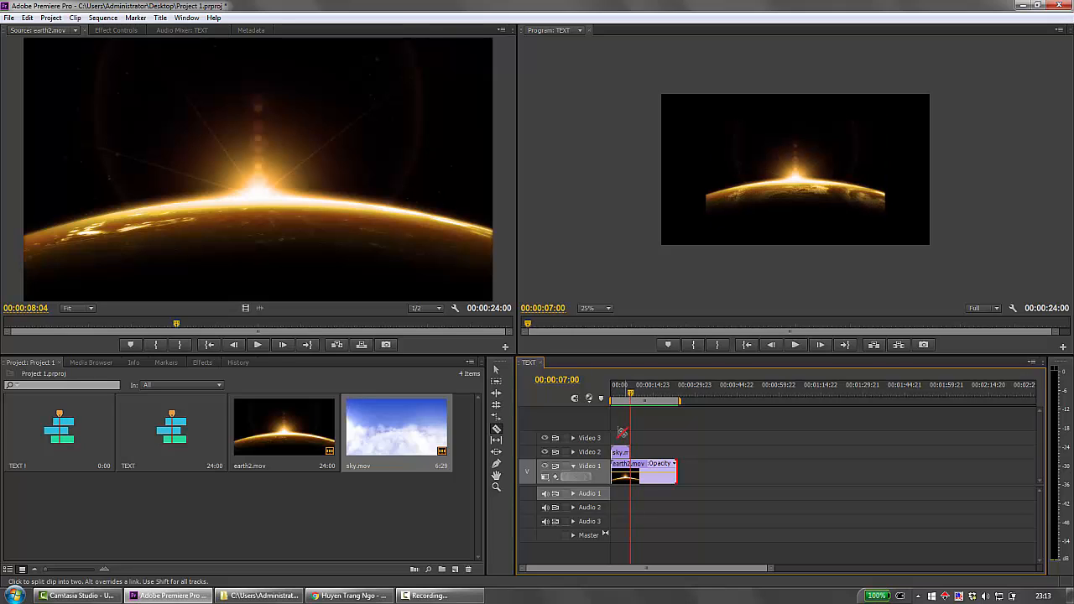
left_click(635, 472)
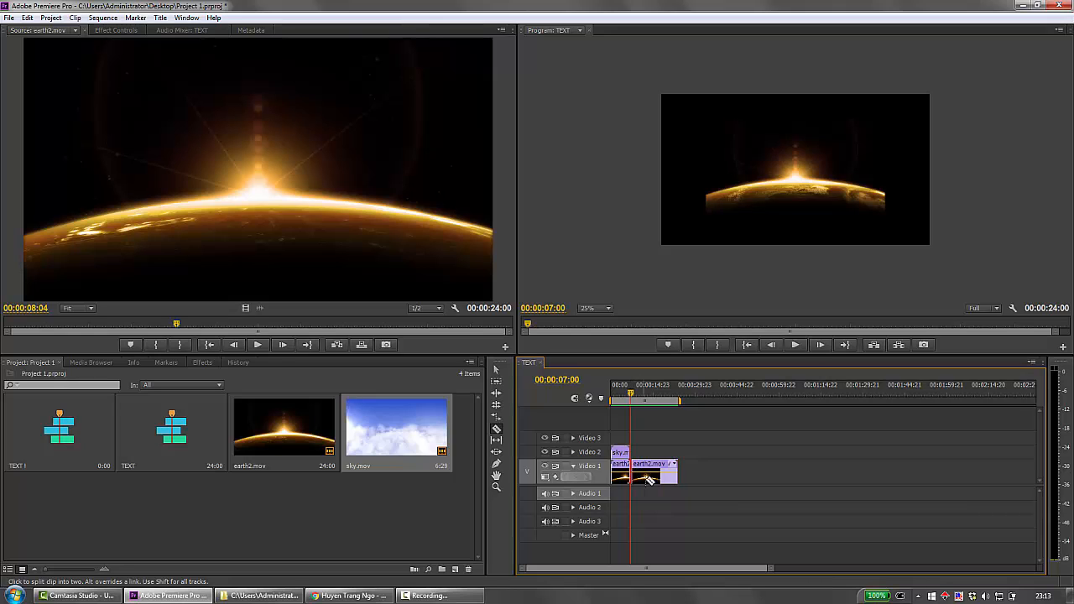
key("v")
left_click_drag(646, 478, 811, 475)
key("Delete")
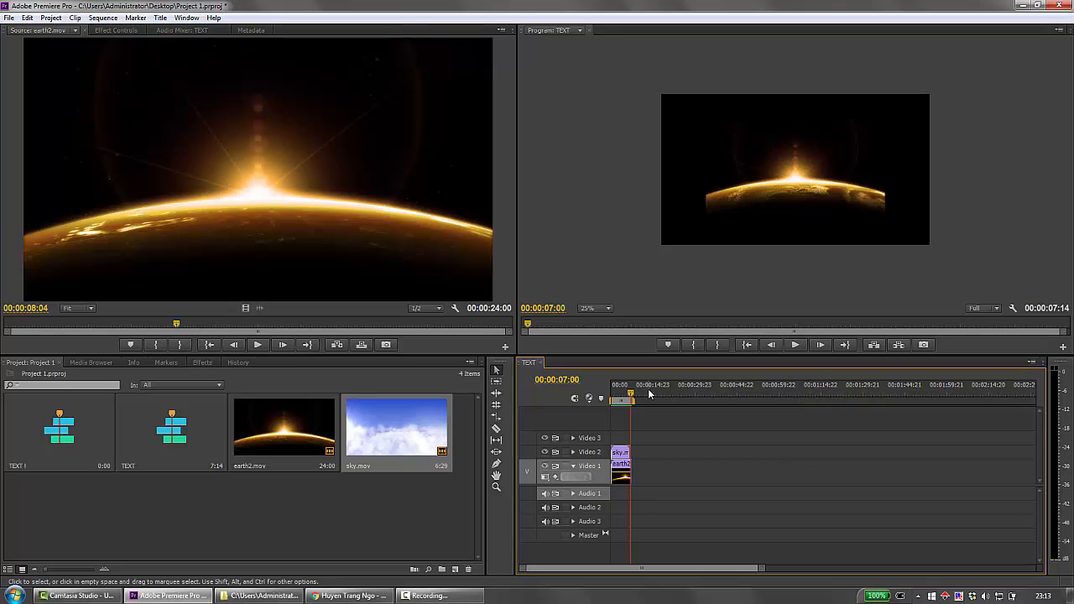
Trim the end of earth2.mov on Video 1 to about 00:00:07:02, close to the end of sky.mov.
key("Home")
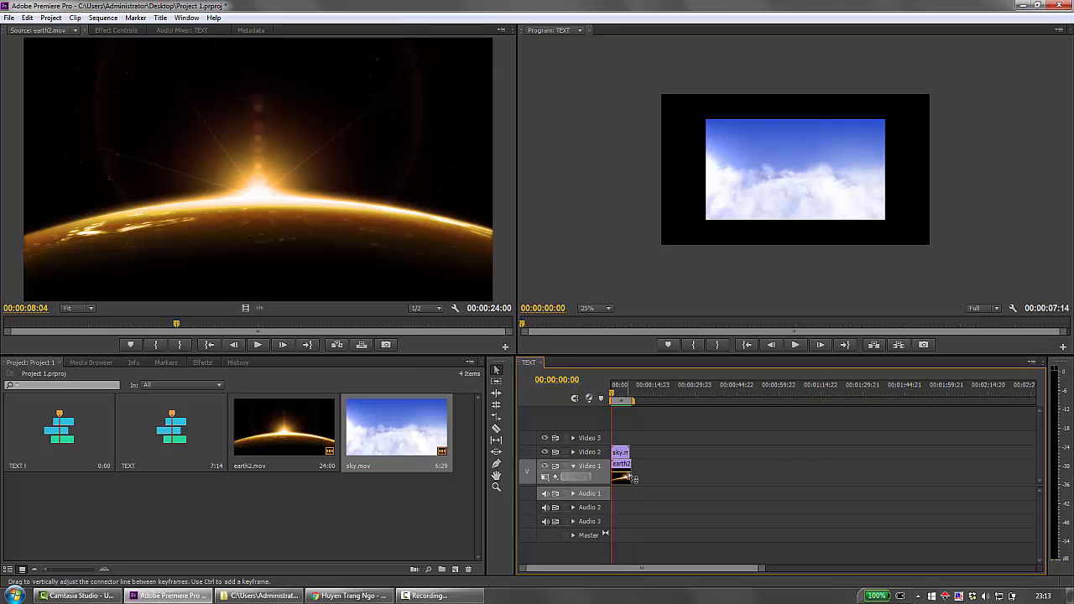
scroll(635, 472, "up", 4)
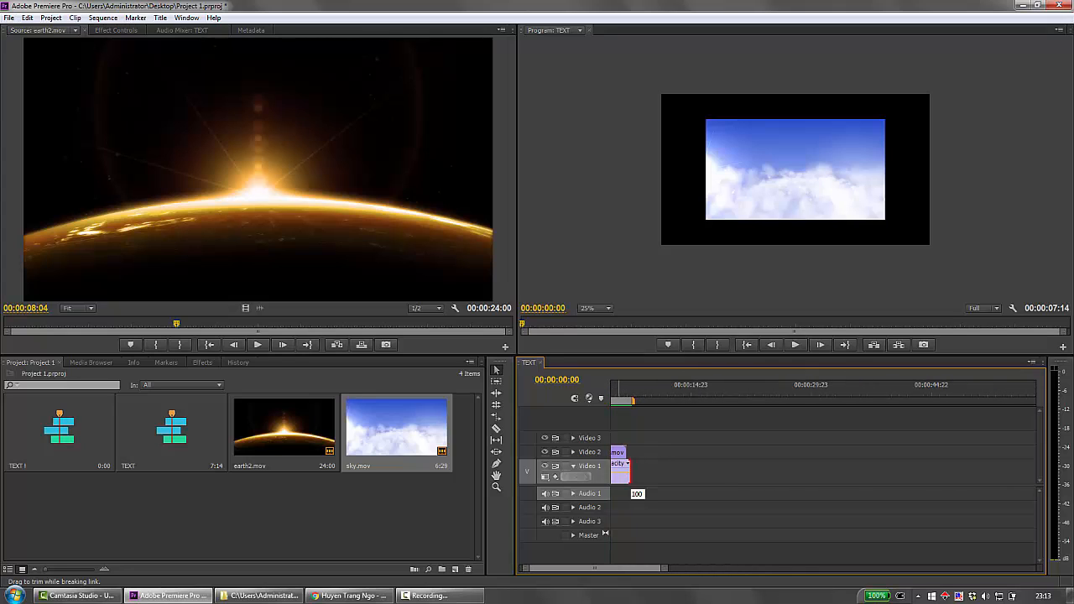
left_click_drag(628, 466, 624, 467)
key("minus")
key("minus")
key("minus")
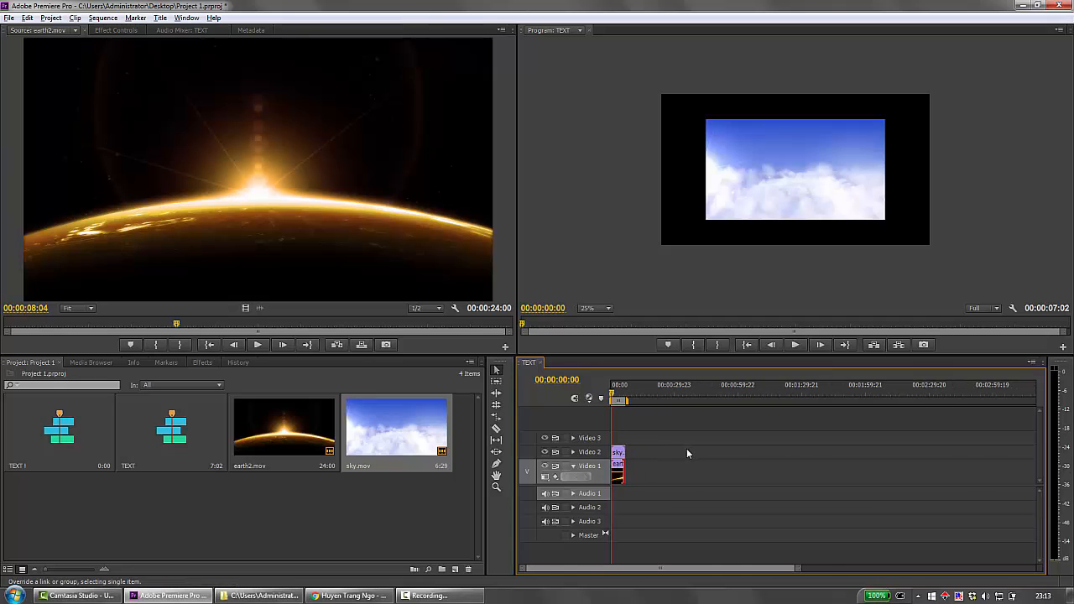
key("minus")
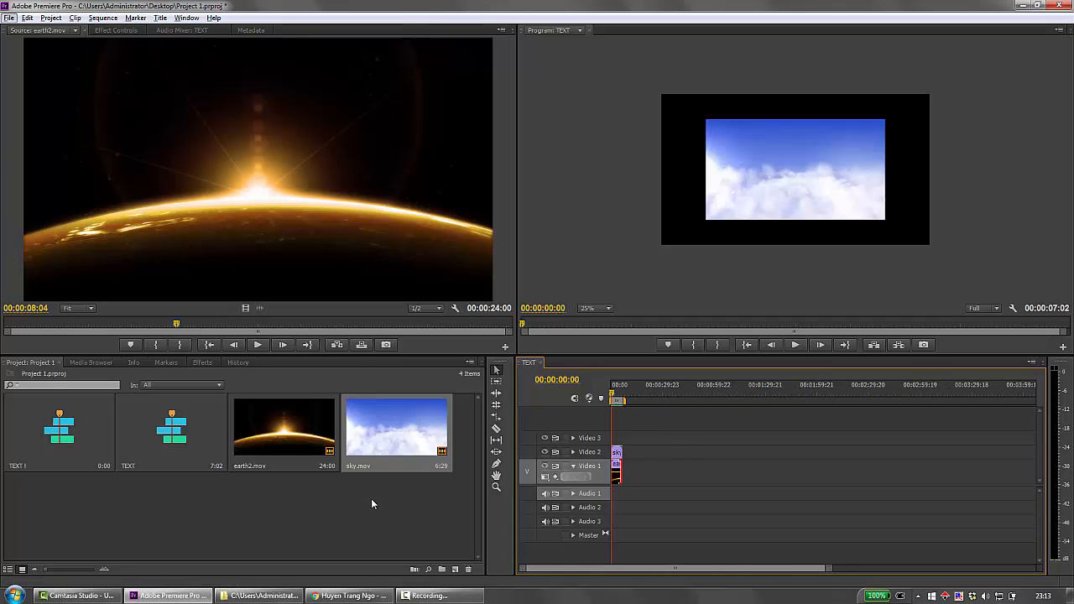
Create a 1440 × 1080, 23.976 fps title named Text 1 and move its editor window toward the middle of the workspace.
left_click(411, 520)
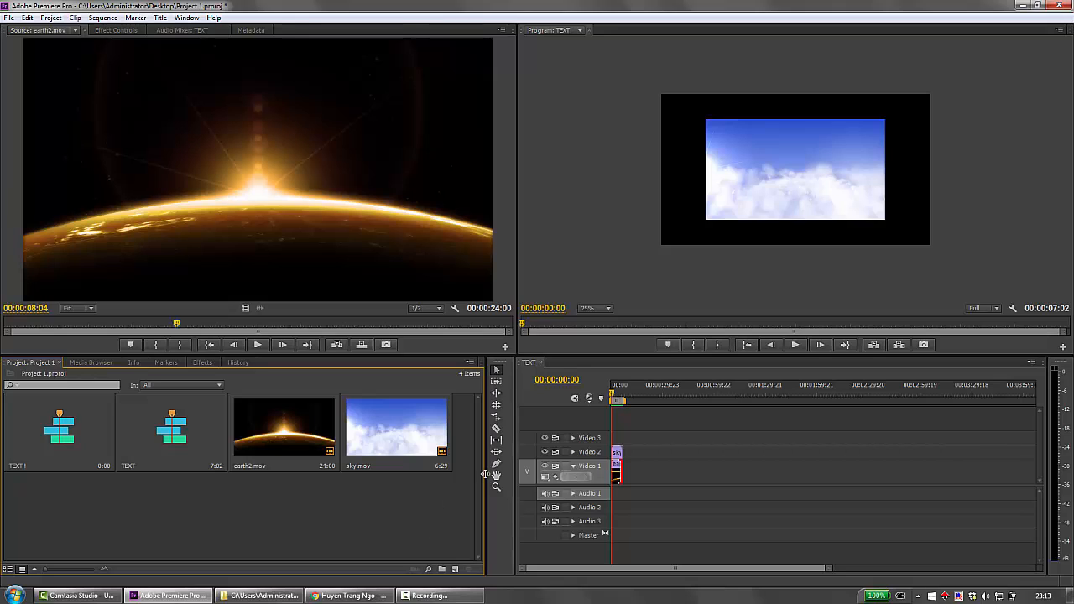
left_click(454, 570)
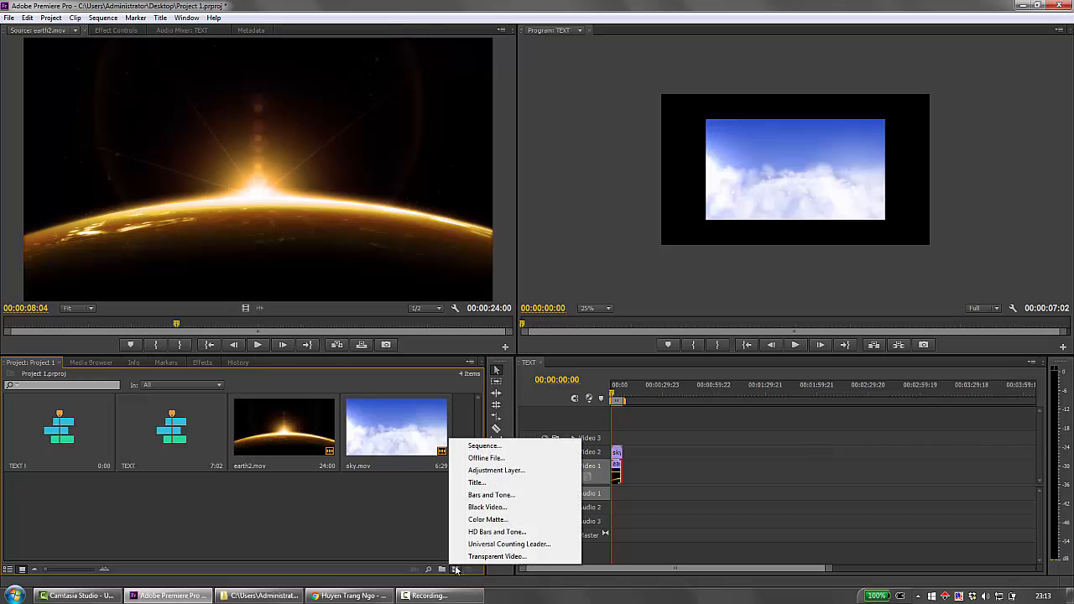
left_click(472, 483)
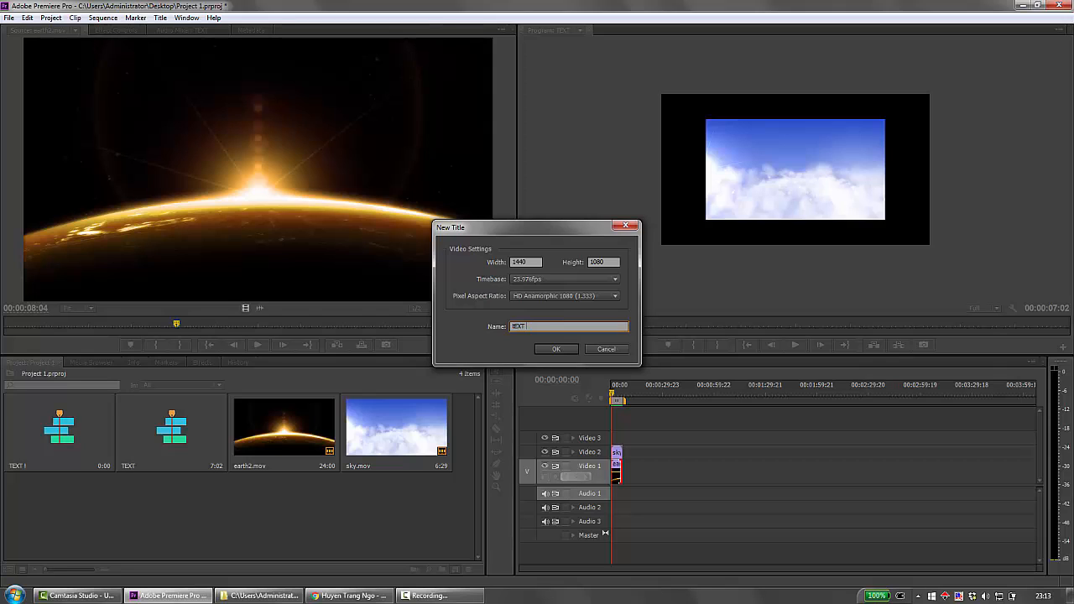
key("BackSpace")
type("Text 1")
key("Return")
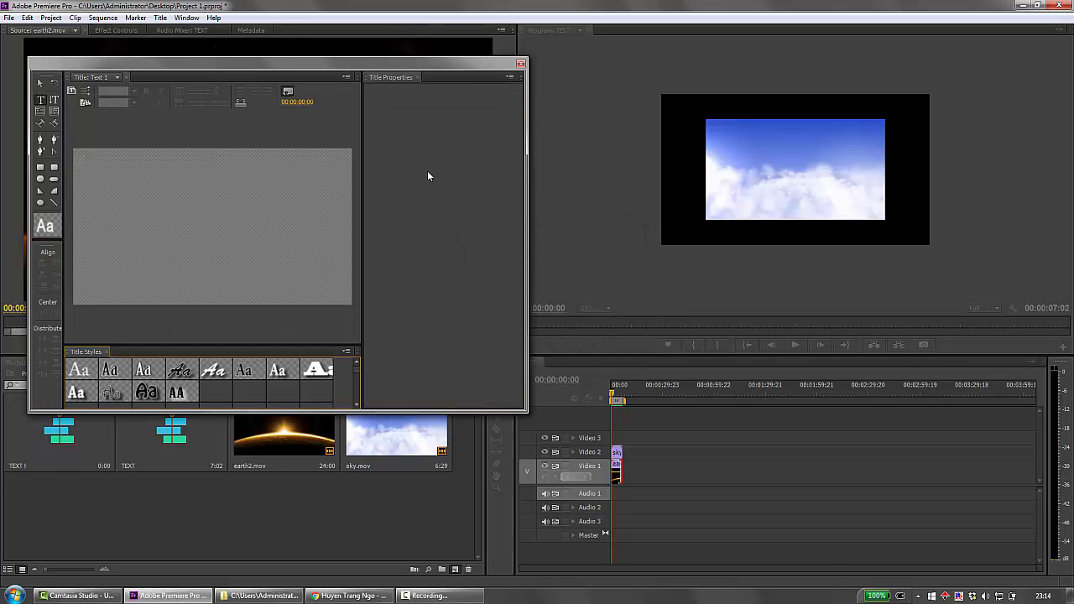
mouse_move(340, 66)
left_mouse_down()
mouse_move(845, 83)
mouse_move(817, 93)
left_mouse_up()
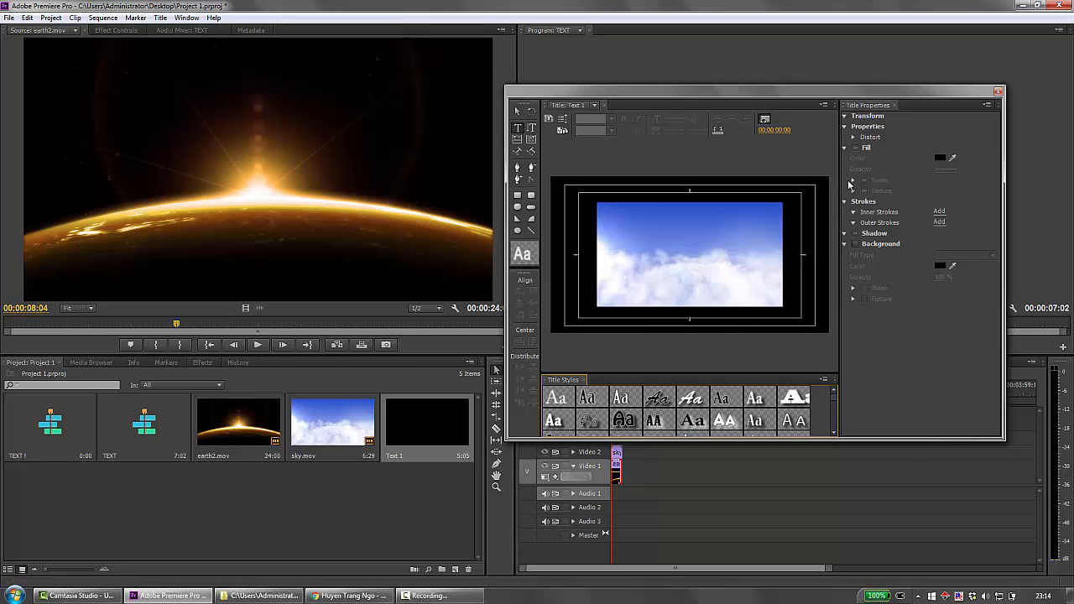
left_click_drag(838, 96, 589, 90)
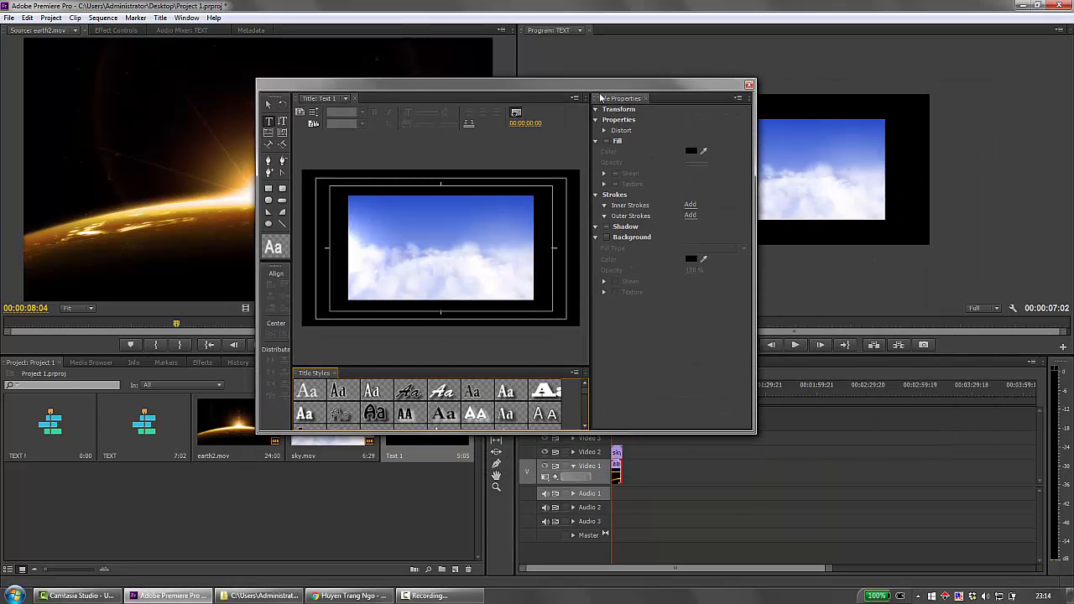
Draw a rectangle of about 1921 × 1147 covering the whole title frame and fill it with white (FFFFFF).
left_click(269, 190)
left_click_drag(300, 167, 580, 333)
left_click(688, 242)
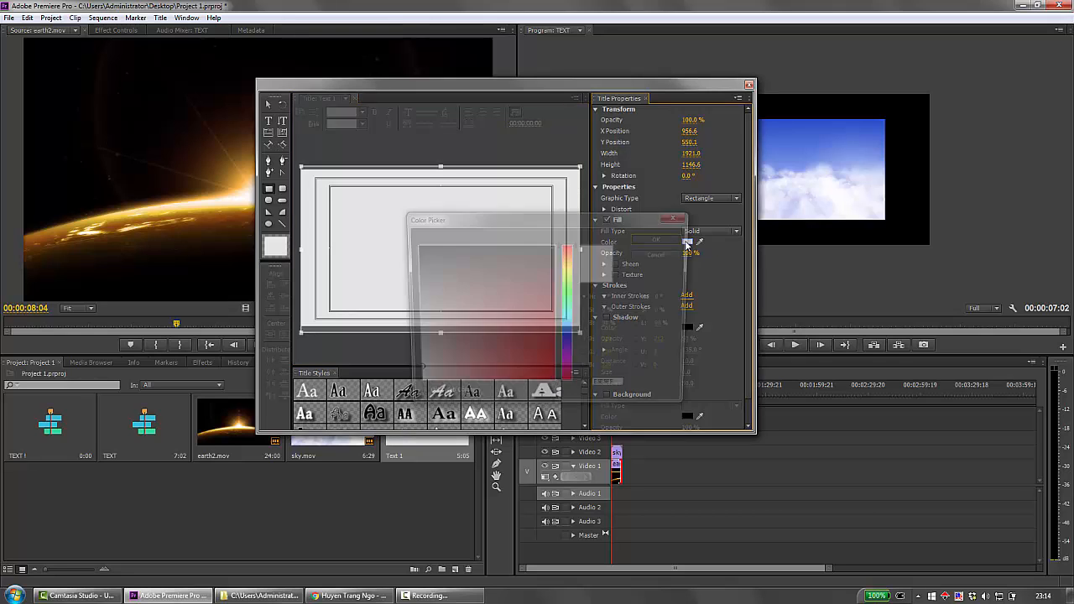
left_click(688, 241)
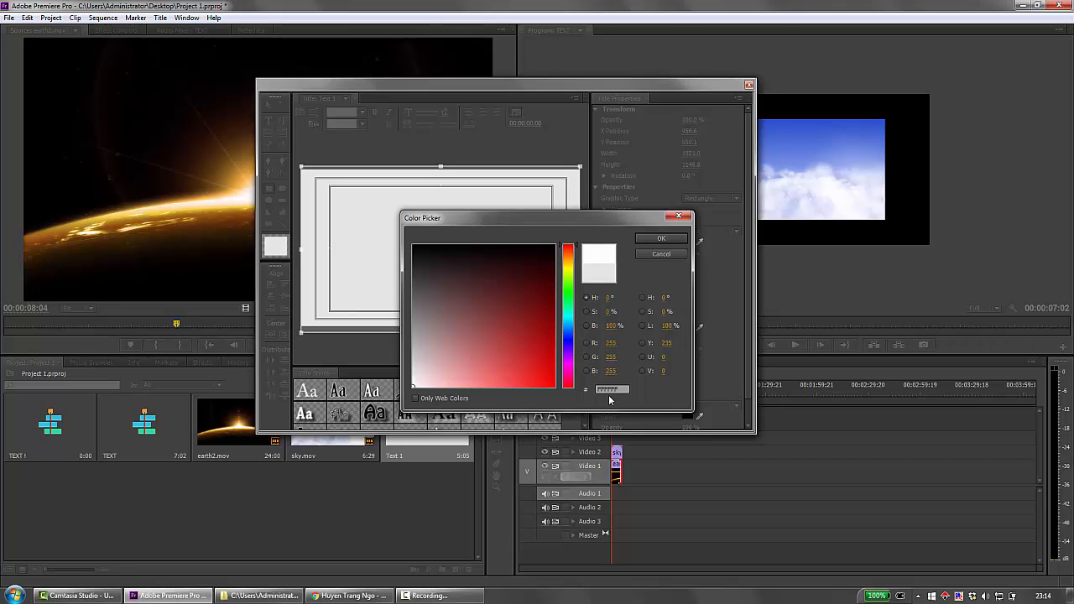
left_click(663, 239)
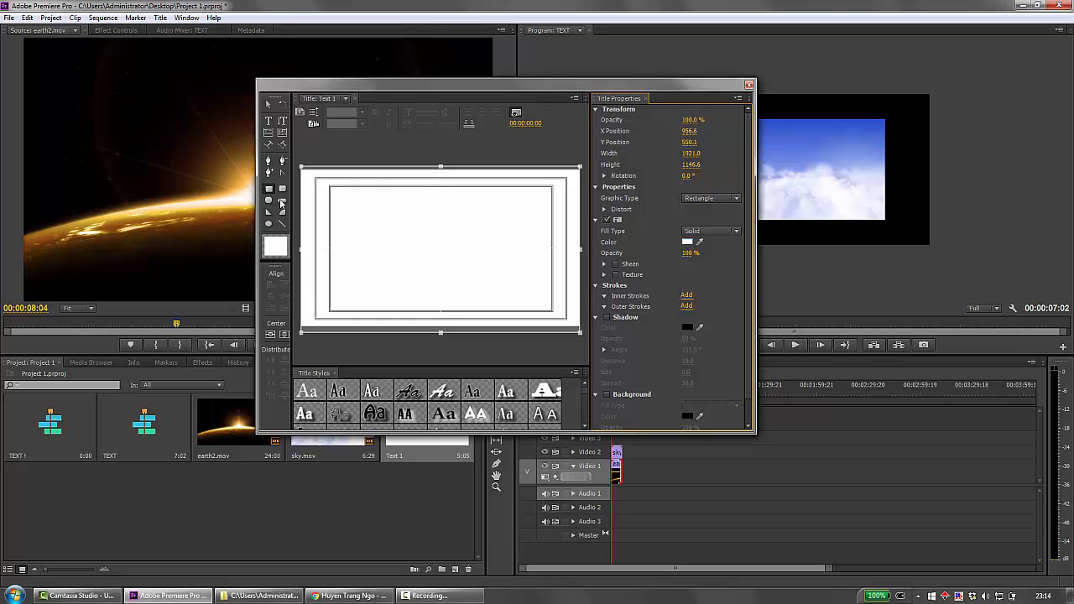
Add the text THE TITLE over the white rectangle and set its fill color to black (000000).
left_click(268, 121)
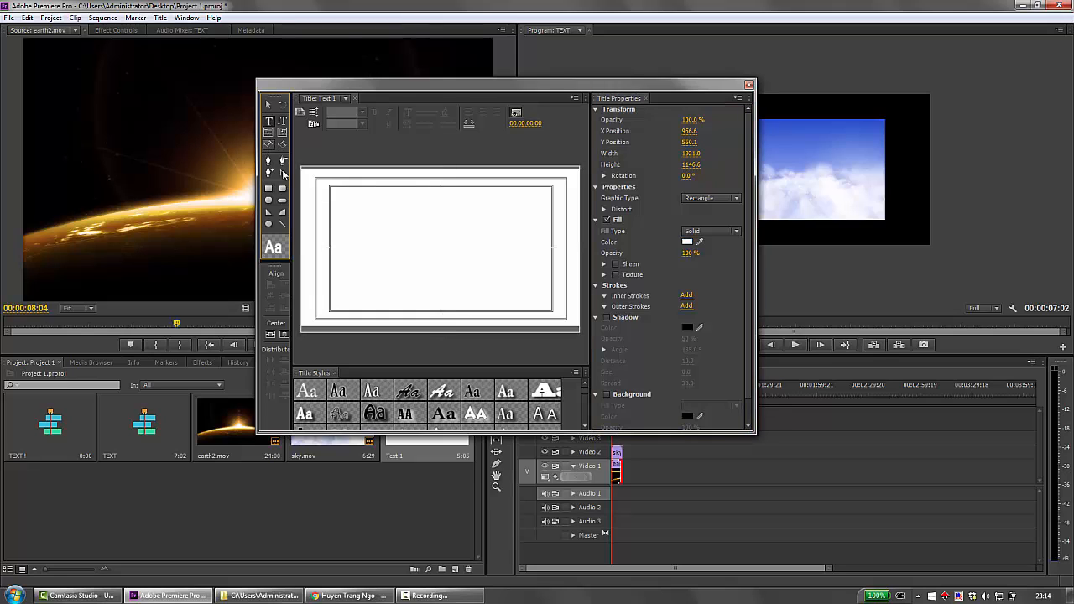
left_click(356, 223)
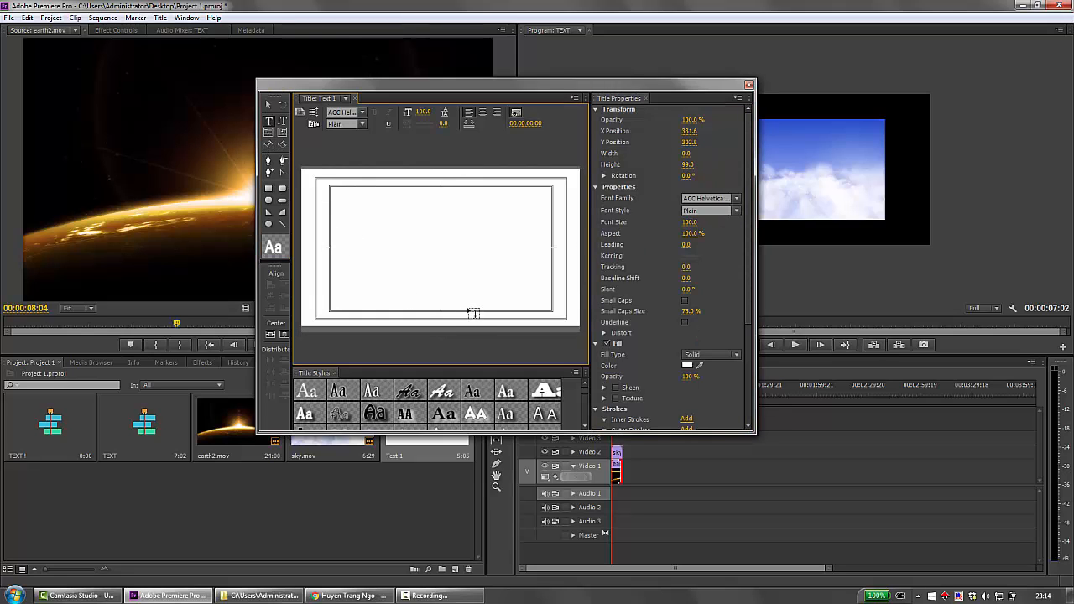
type("TE")
left_click(687, 367)
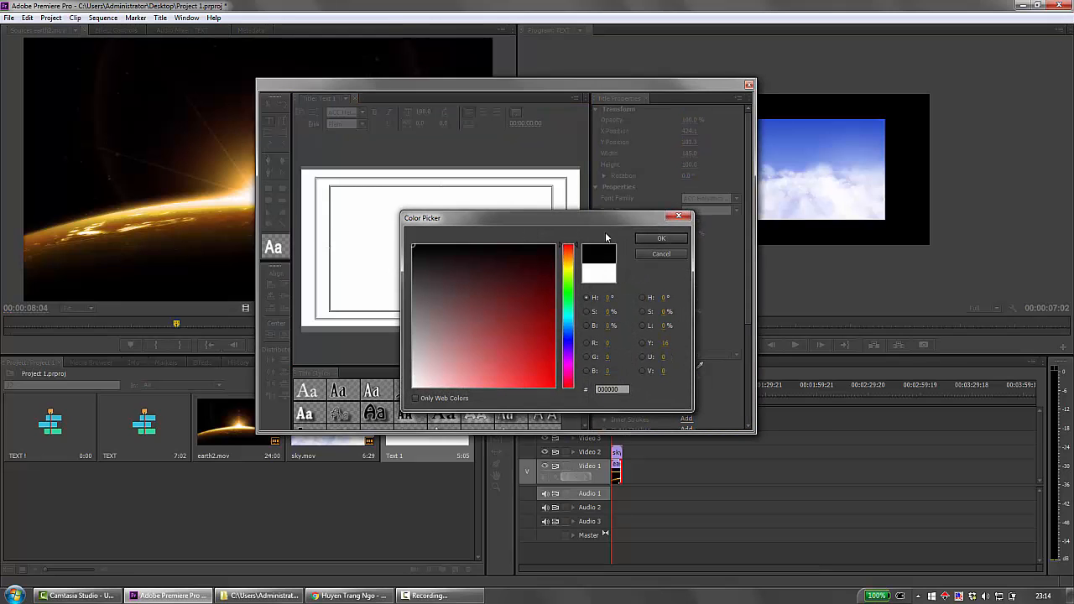
left_click(637, 245)
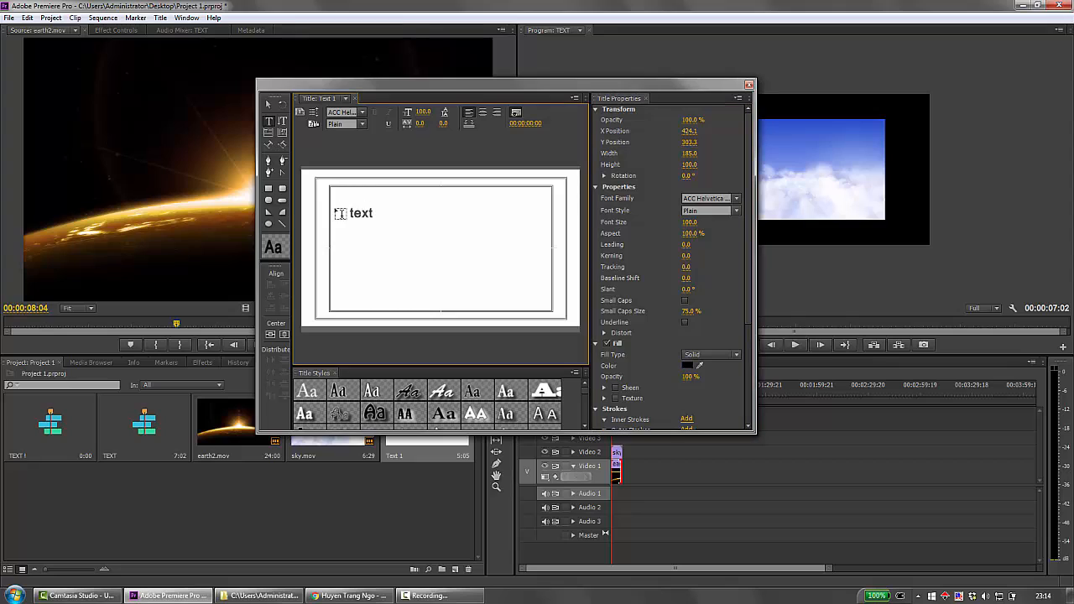
type("tHE")
key("BackSpace")
type("THE TITLE")
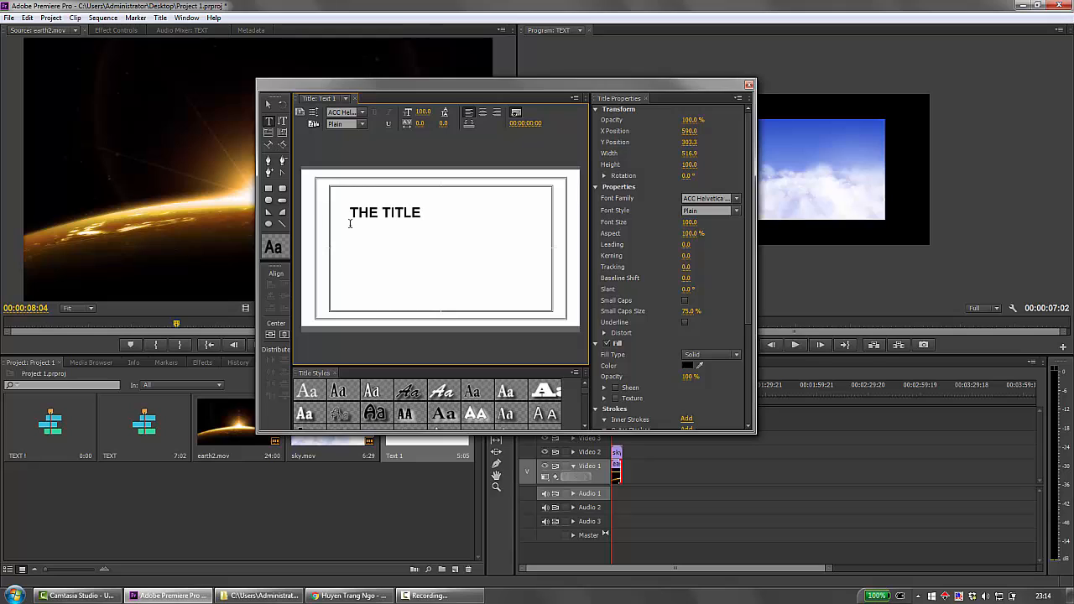
Try Blackoak Std, Gill Sans Ultra Bold and Showcard Gothic as the font family for THE TITLE.
left_click(737, 199)
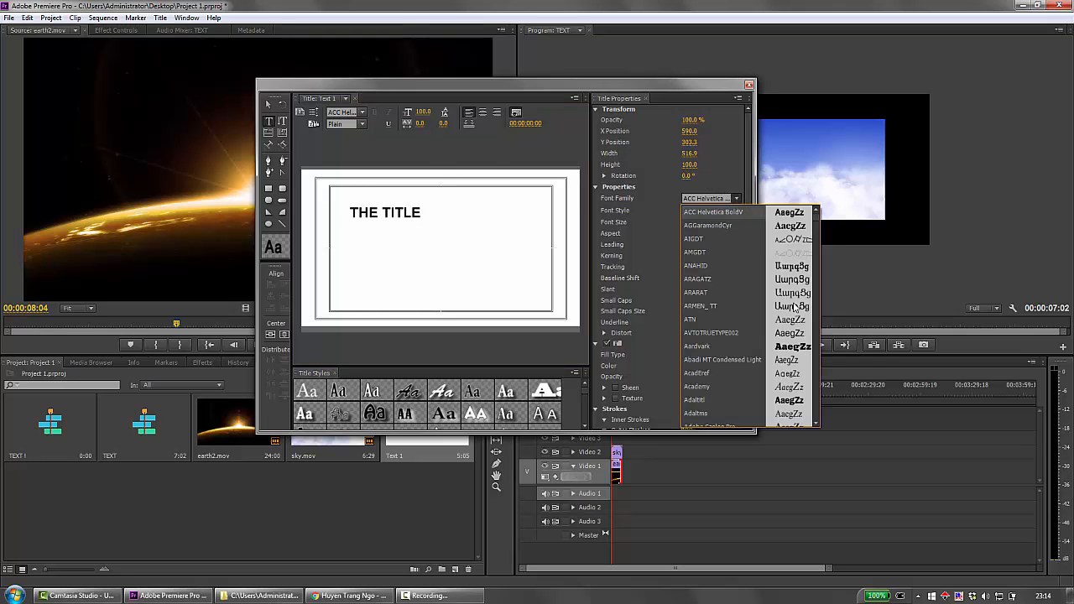
scroll(780, 310, "down", 5)
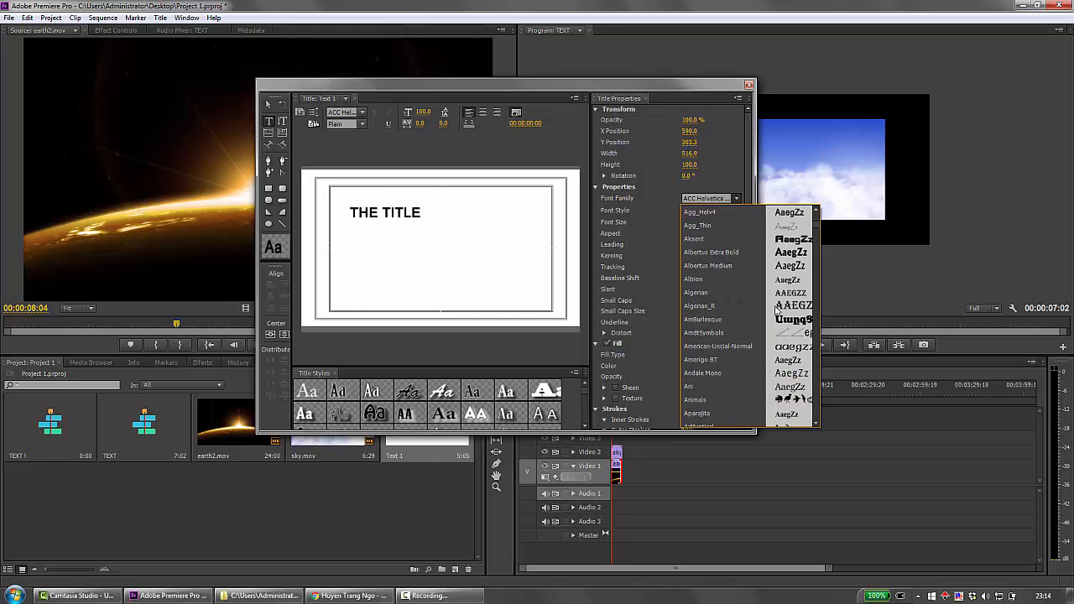
scroll(778, 311, "down", 10)
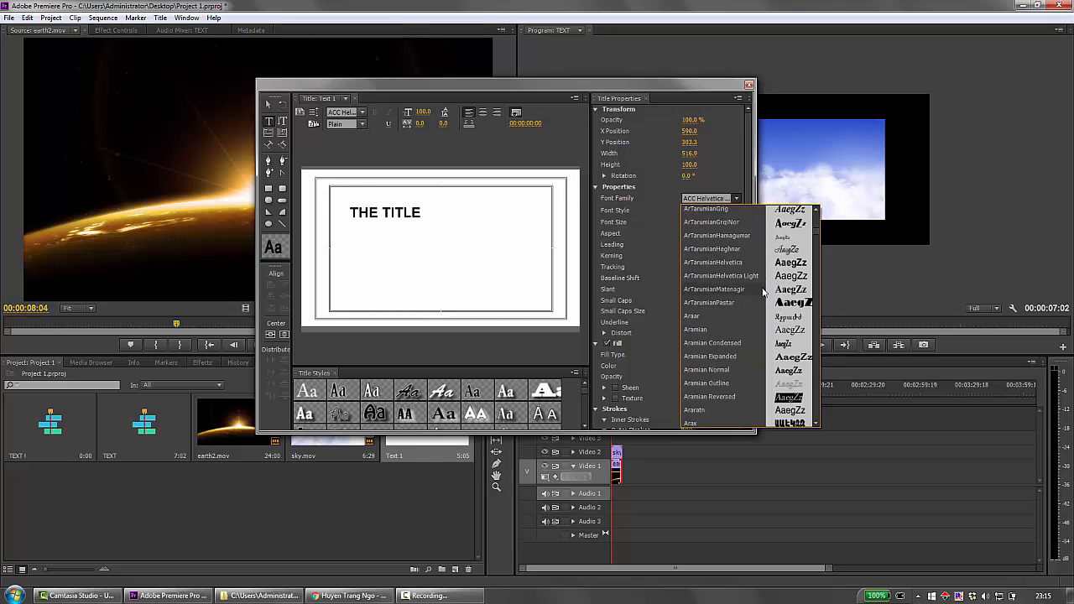
scroll(764, 291, "down", 5)
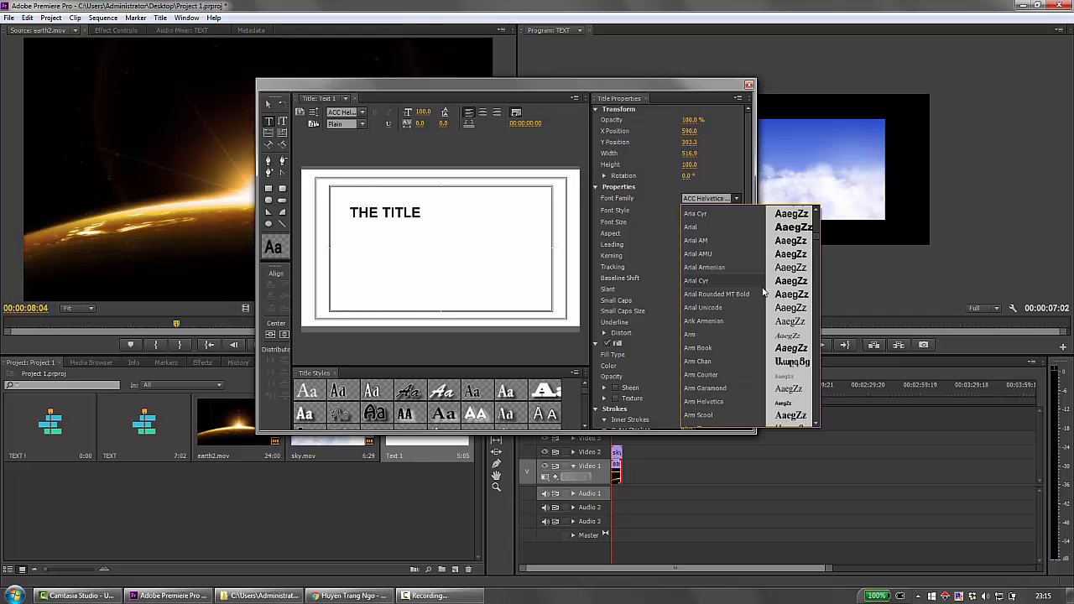
scroll(764, 291, "down", 5)
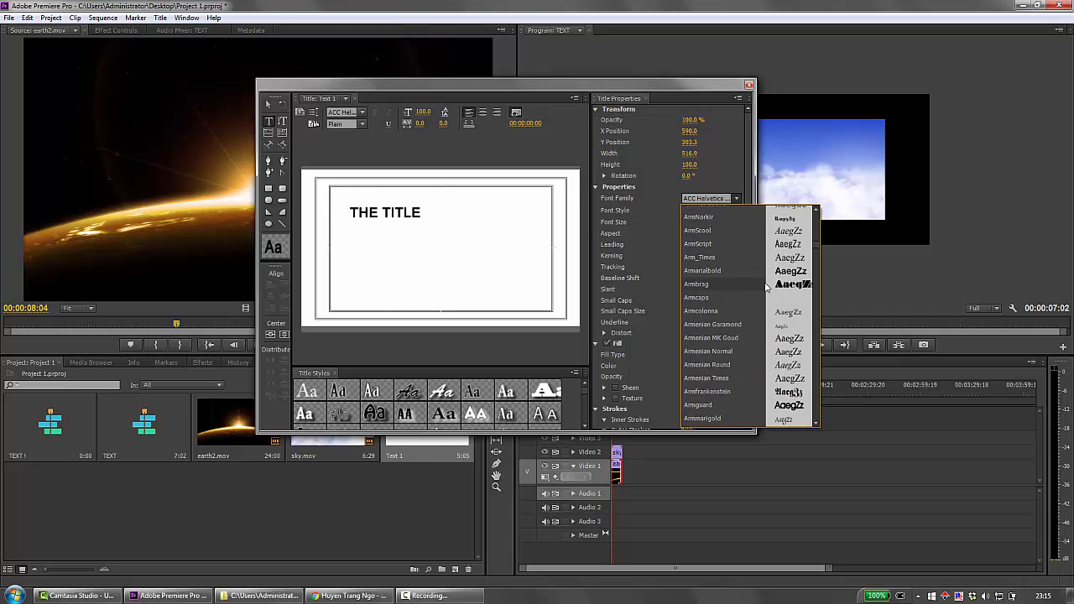
scroll(766, 287, "down", 10)
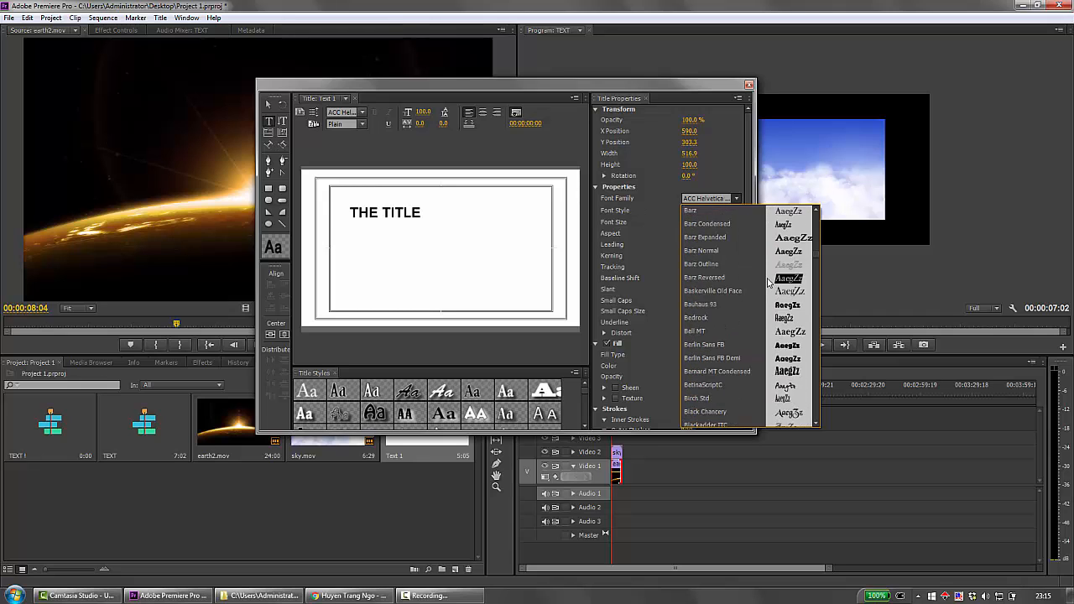
scroll(769, 284, "down", 5)
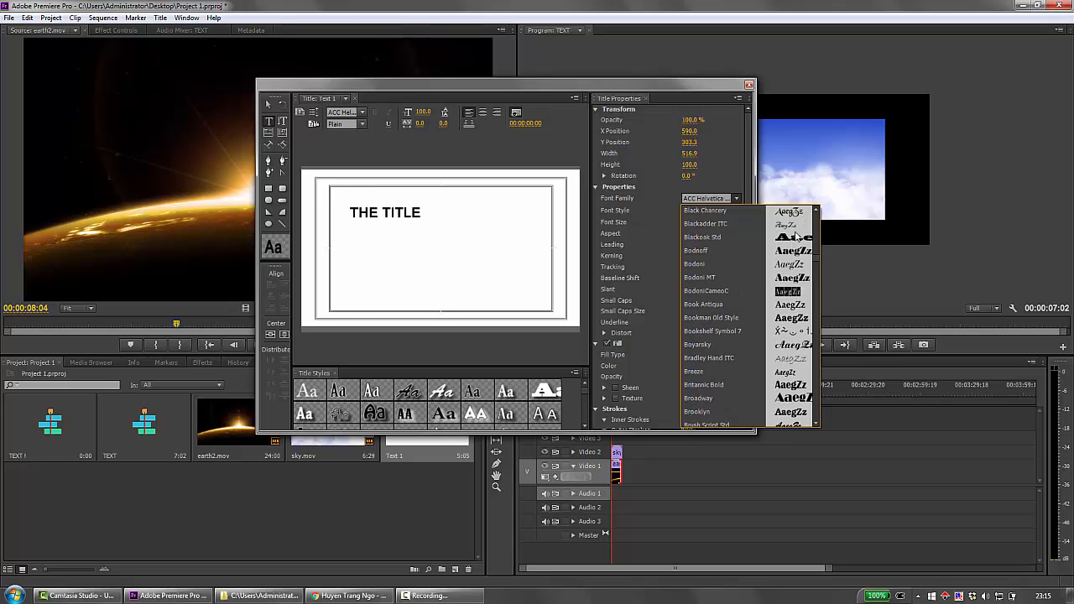
scroll(785, 261, "up", 2)
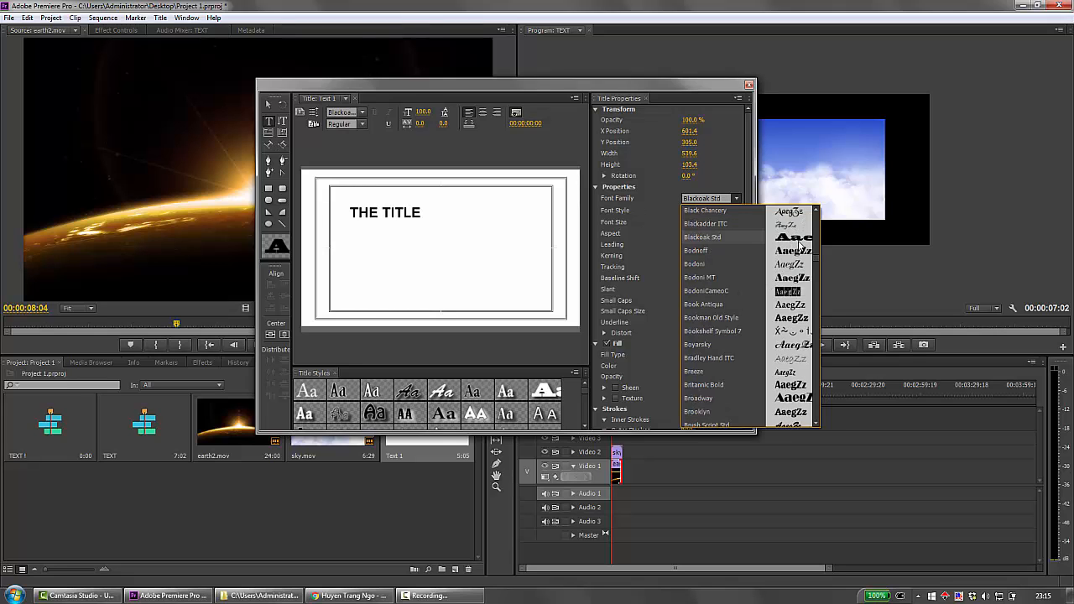
left_click_drag(817, 263, 813, 309)
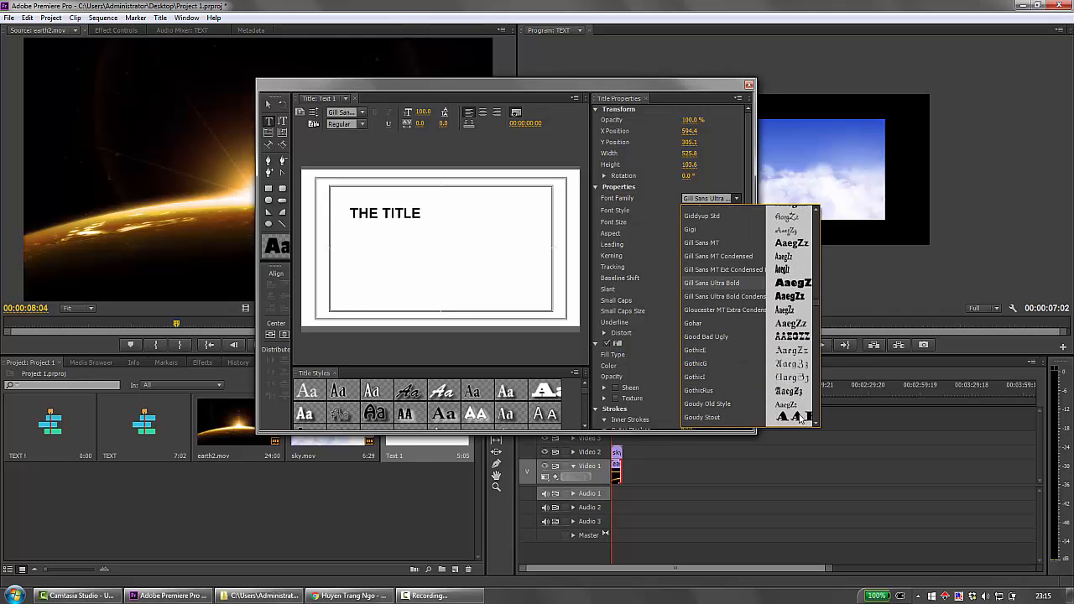
left_click_drag(817, 307, 819, 369)
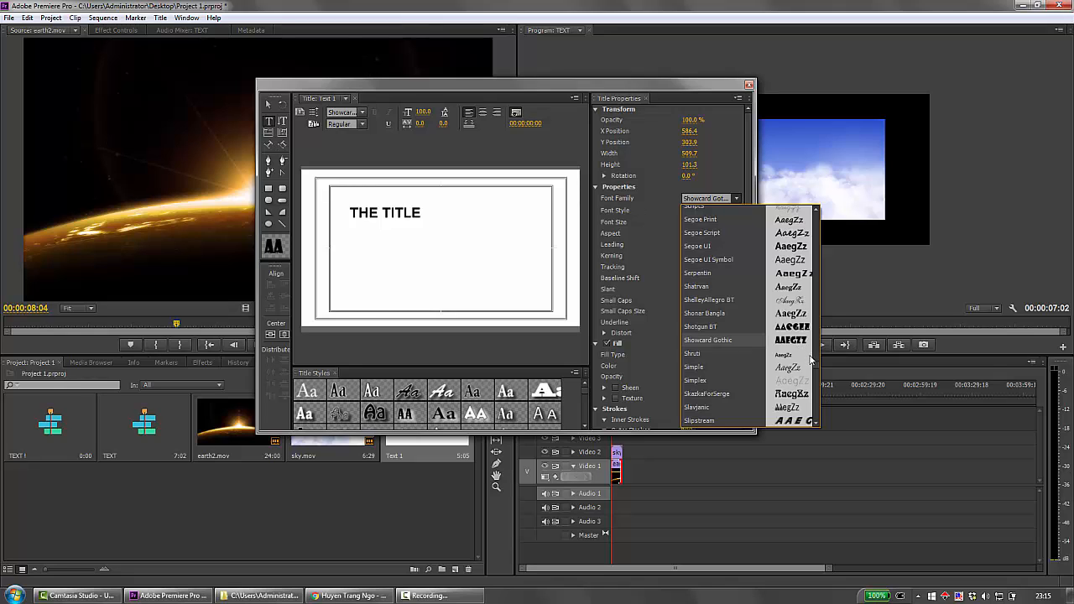
left_click(426, 266)
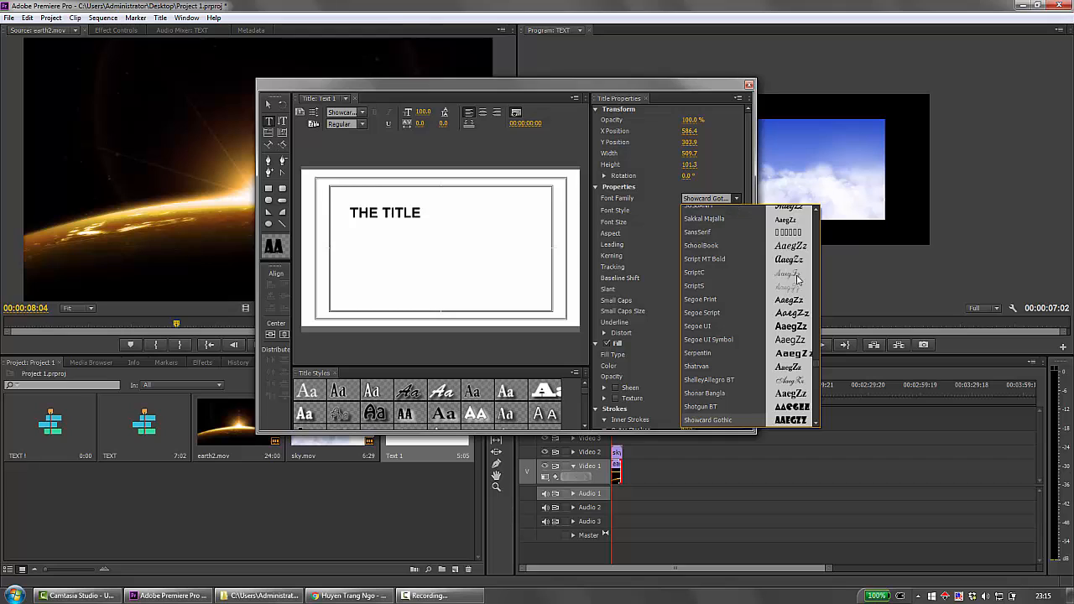
left_click_drag(816, 363, 814, 309)
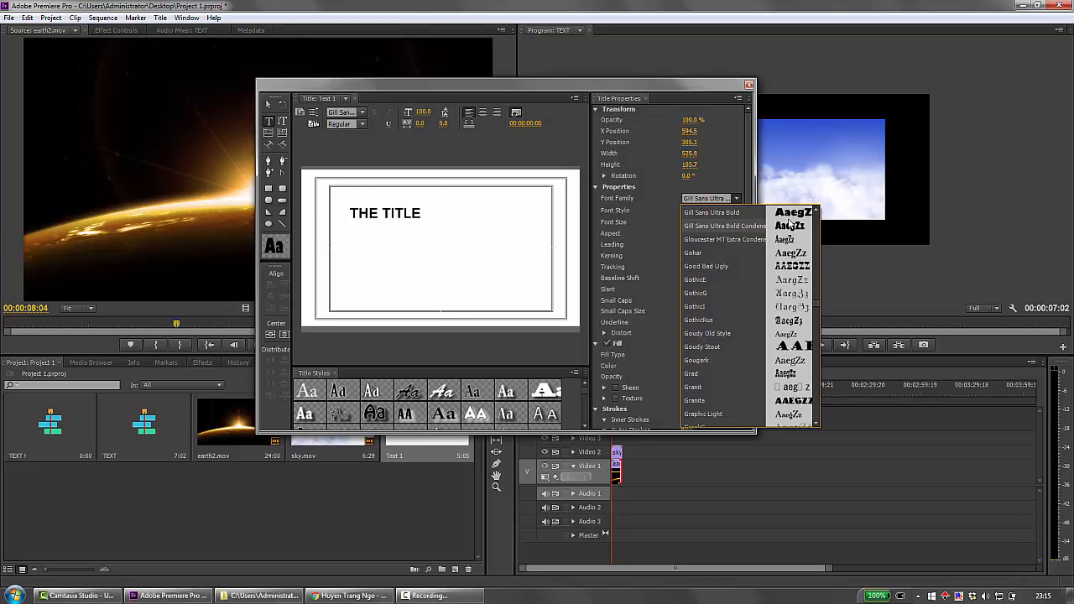
left_click(345, 212)
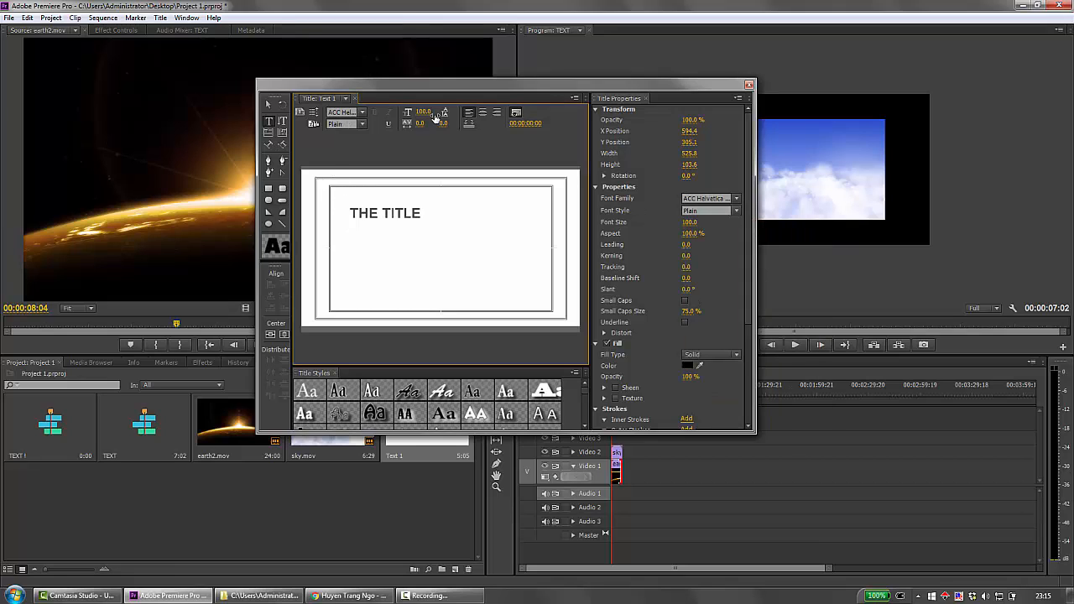
Set THE TITLE to font size 161 and kerning 38, center it vertically and horizontally, and close the title editor.
mouse_move(425, 114)
left_mouse_down()
mouse_move(461, 115)
mouse_move(436, 130)
left_mouse_up()
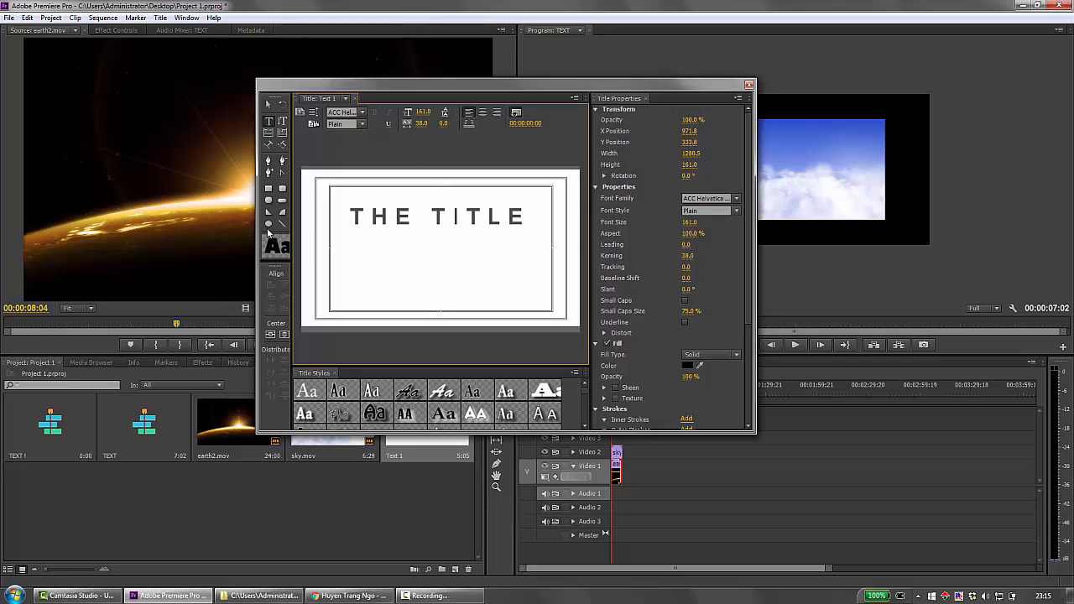
left_click(269, 334)
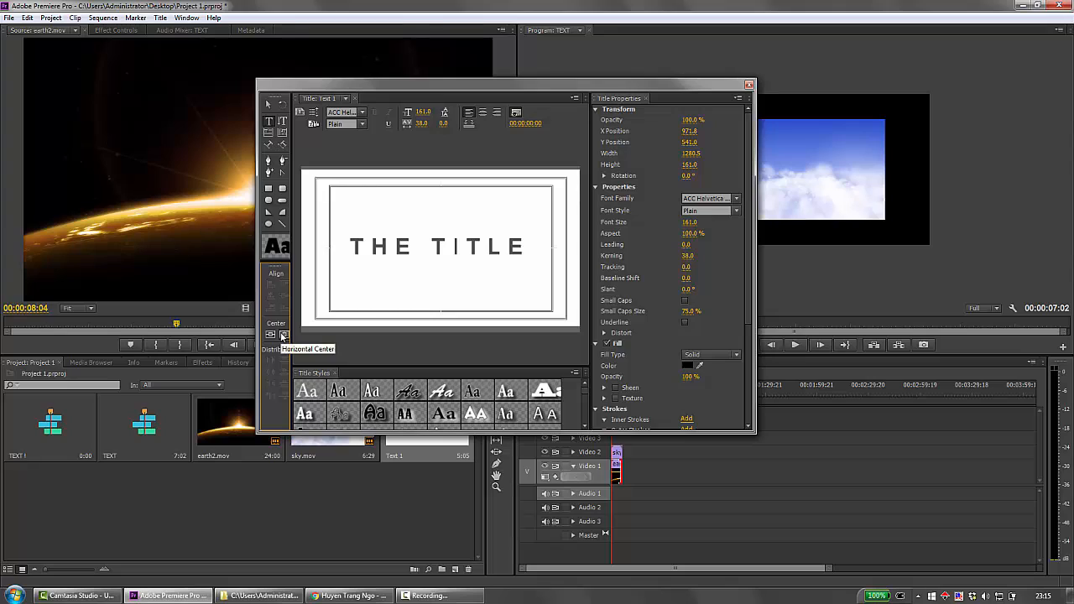
left_click(283, 335)
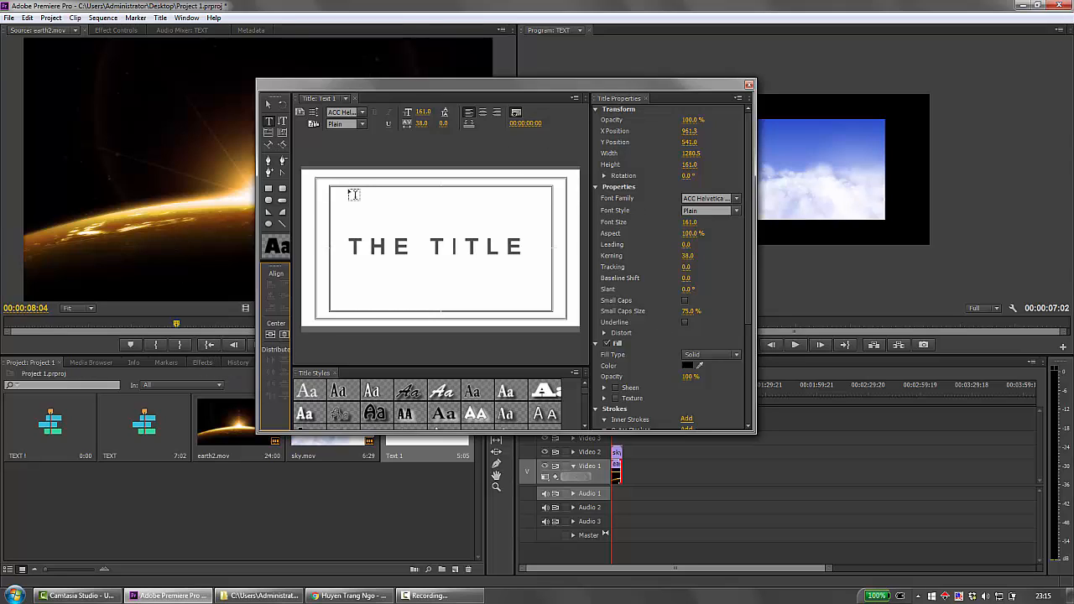
left_click(749, 87)
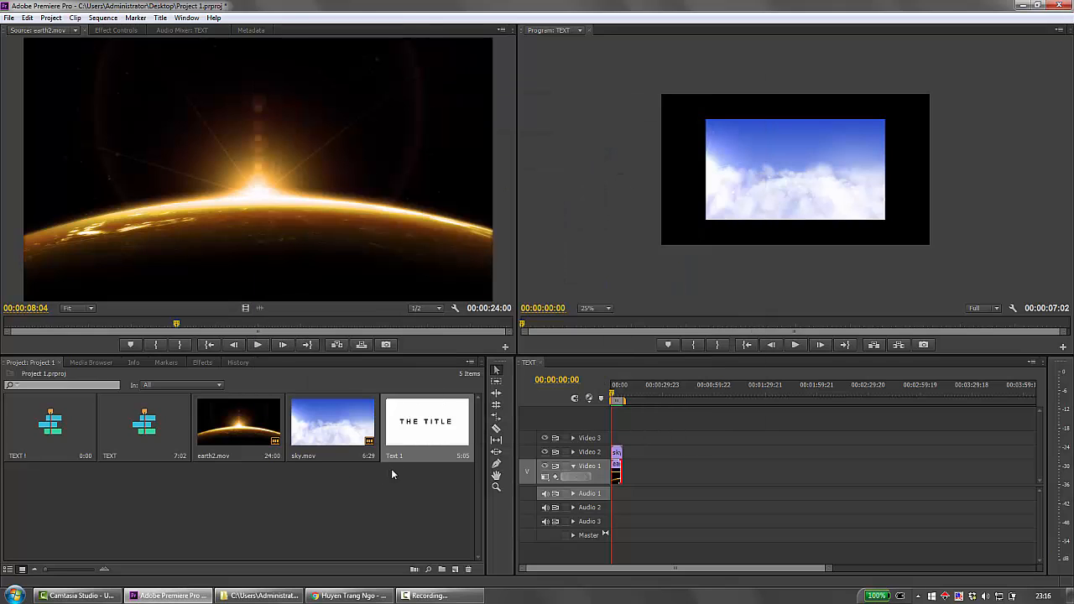
Reopen the Text 1 title to check it, close it, and place it on Video 3 at the start of the TEXT sequence.
double_click(417, 432)
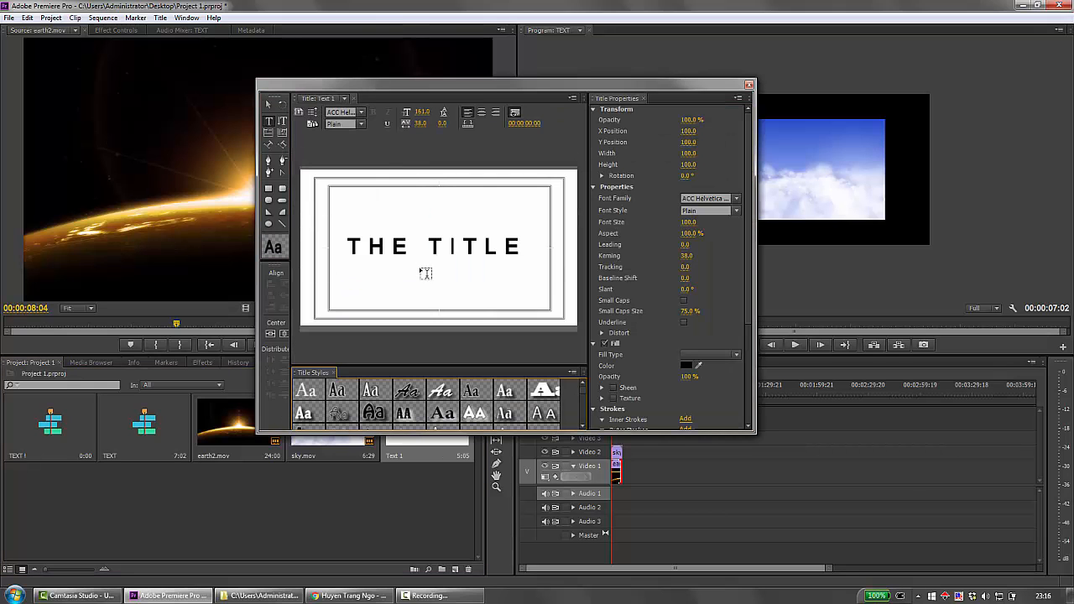
left_click(750, 85)
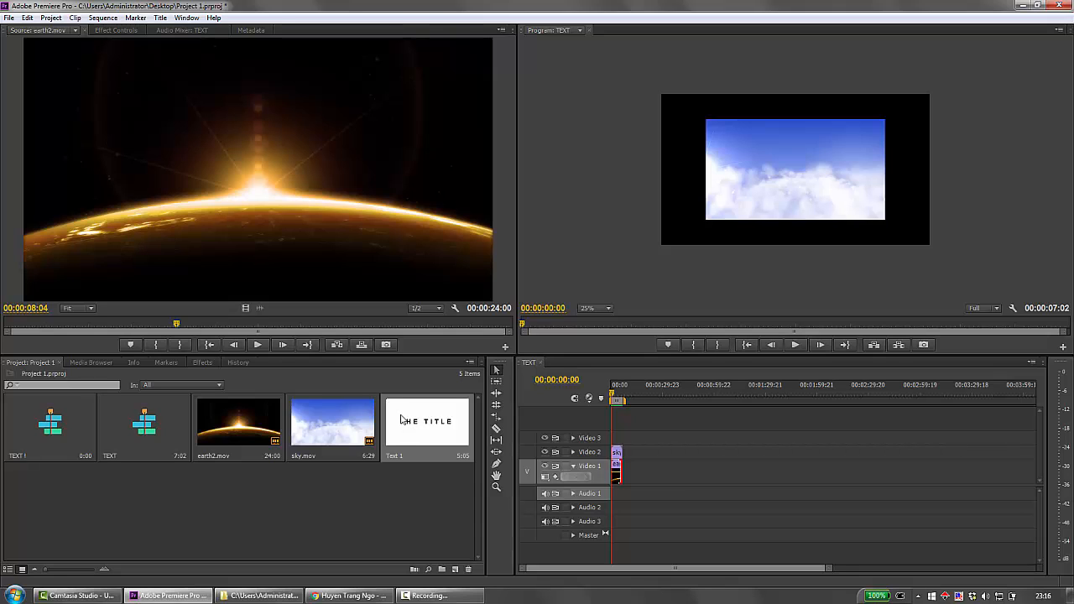
left_click_drag(401, 420, 604, 439)
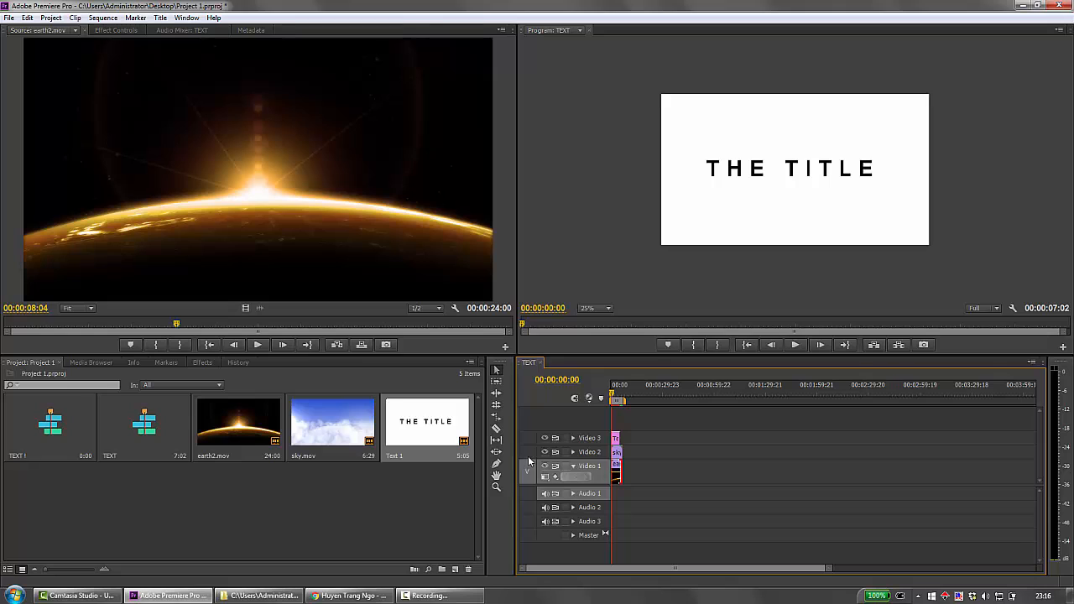
left_click(334, 496)
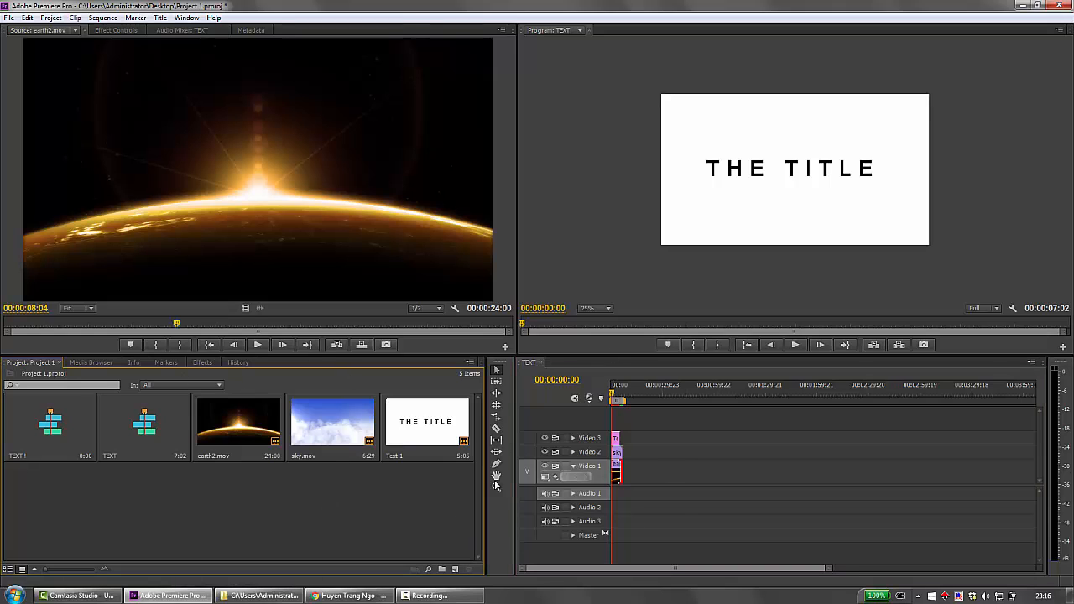
Apply the Track Matte Key effect from the Keying video effects to the sky.mov clip on Video 2.
left_click(194, 363)
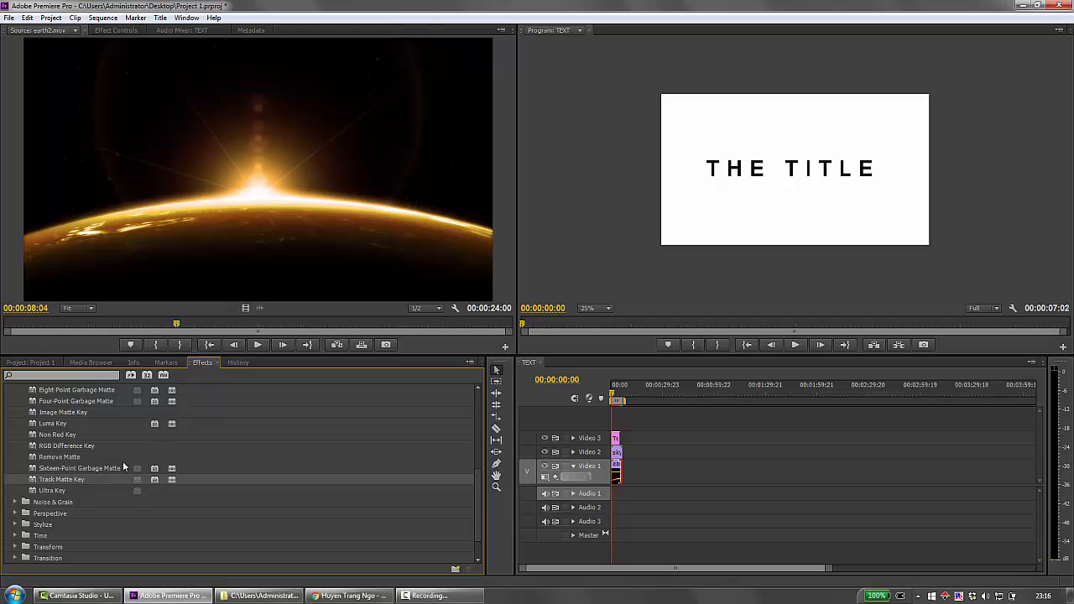
scroll(75, 431, "up", 5)
scroll(69, 466, "up", 2)
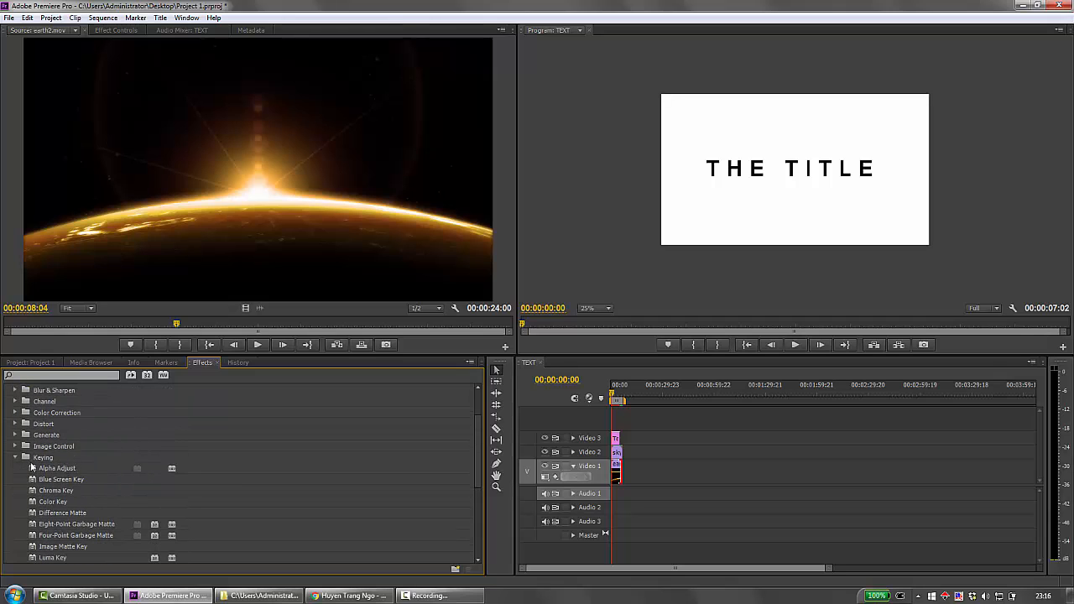
scroll(51, 445, "down", 6)
scroll(50, 452, "down", 1)
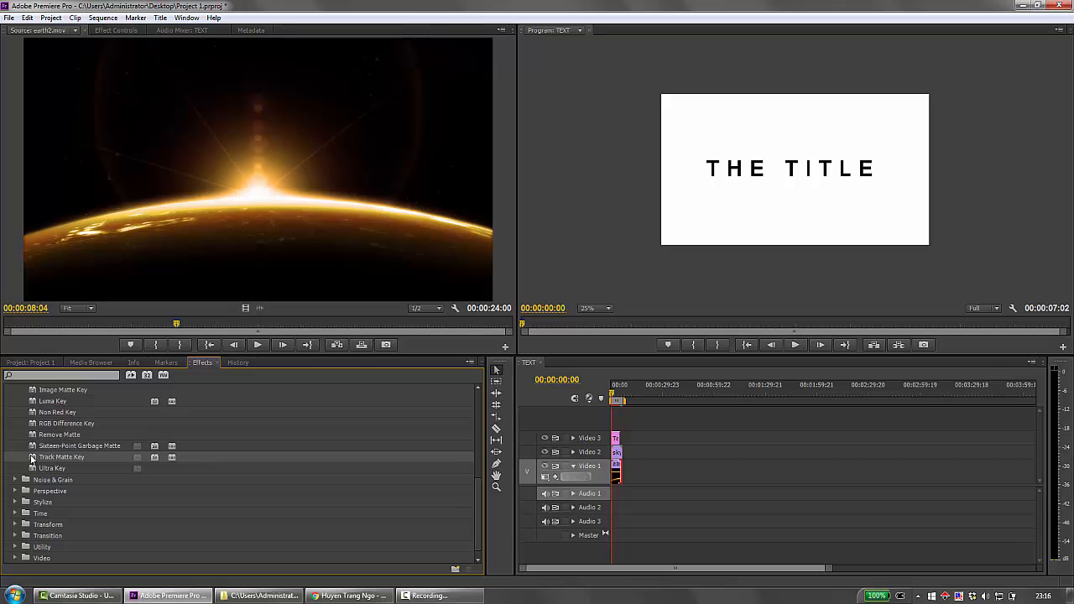
left_click_drag(433, 477, 617, 454)
Set the Track Matte Key on sky.mov to use Video 3 as matte with Matte Luma compositing, and play the sequence through.
left_click(120, 29)
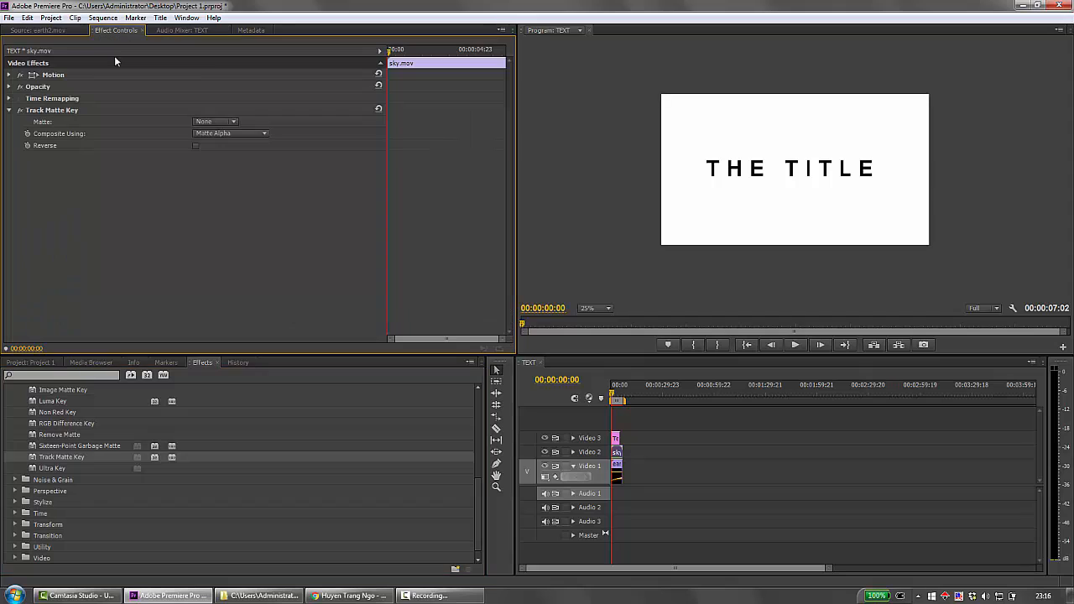
left_click(617, 453)
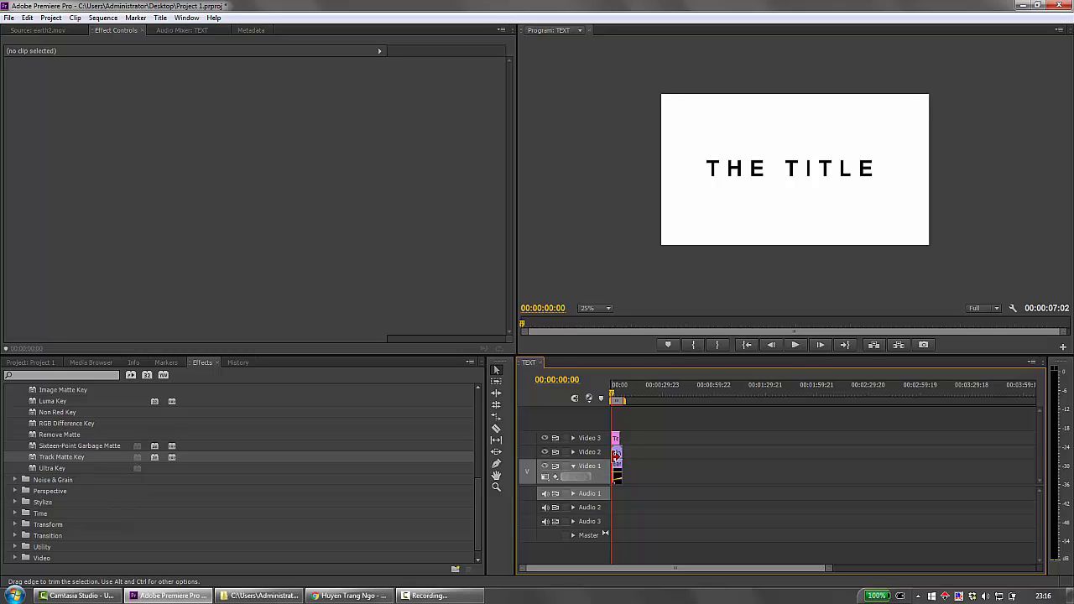
left_click(616, 453)
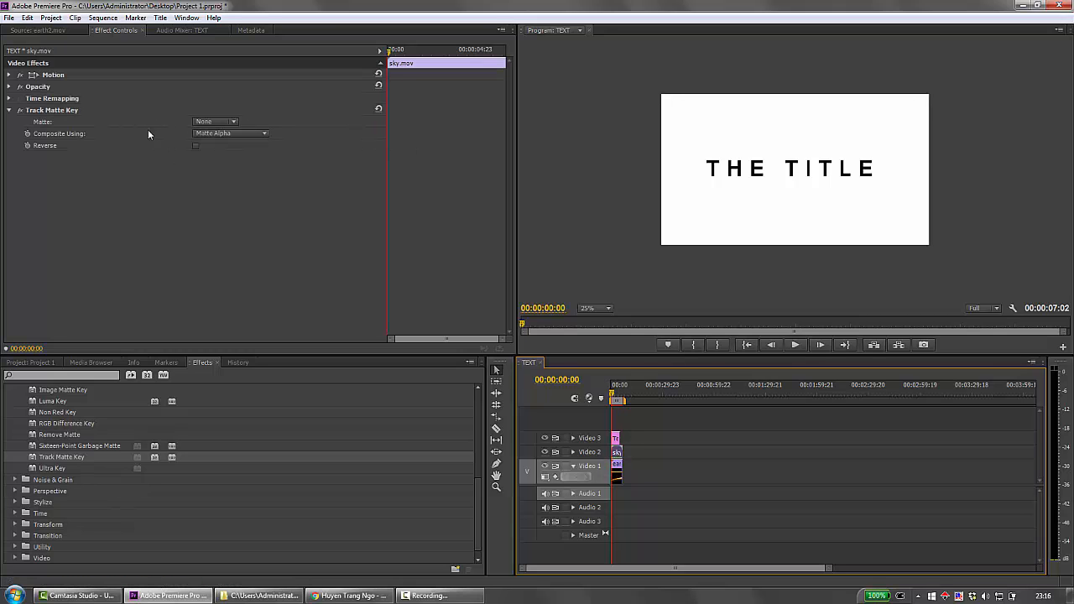
left_click(225, 122)
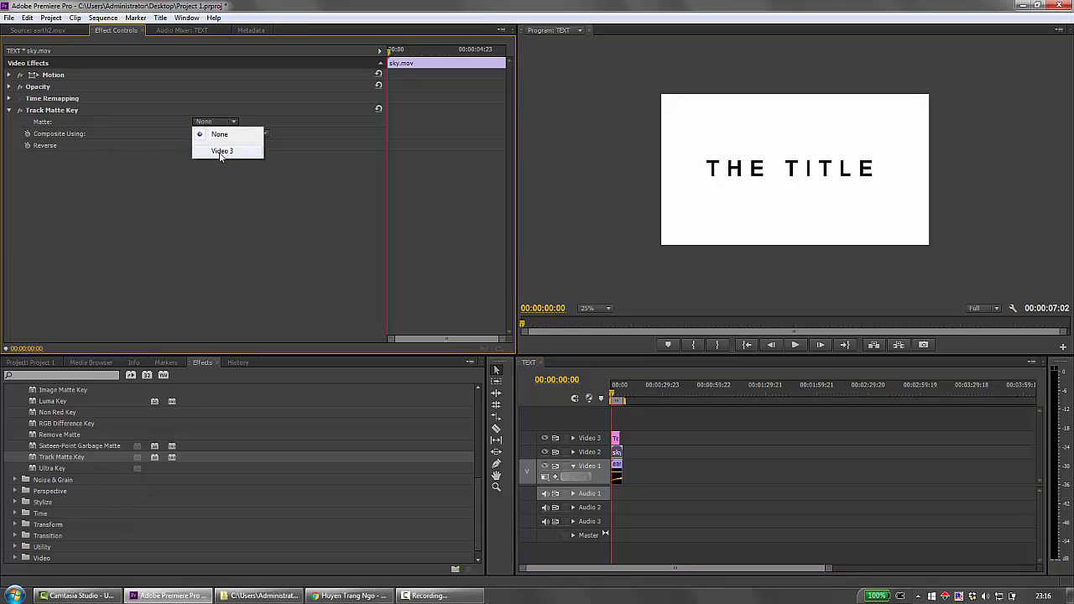
left_click(222, 151)
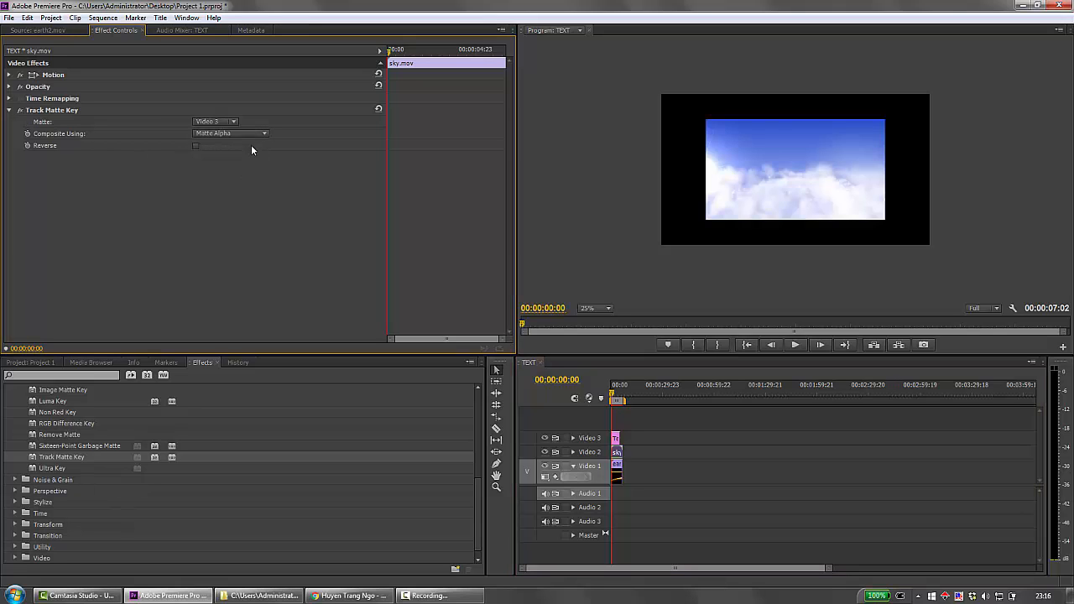
left_click(249, 134)
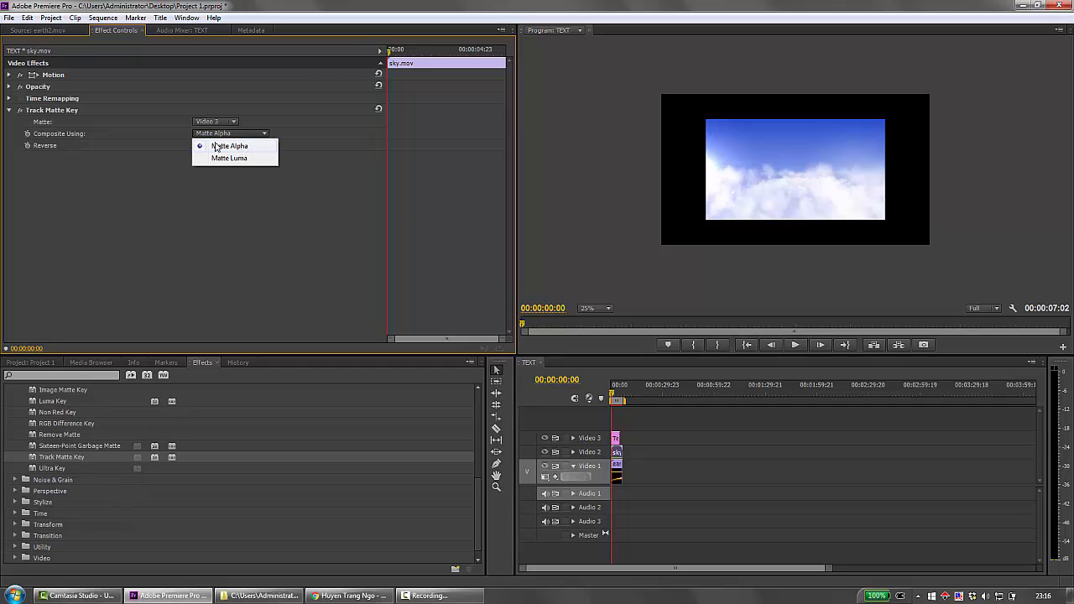
left_click(243, 159)
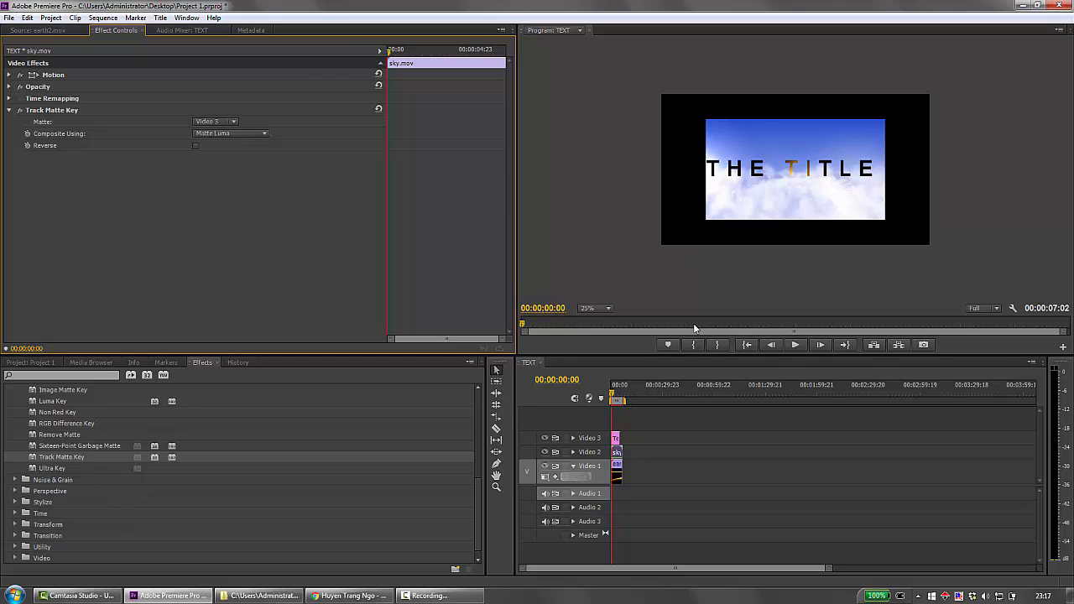
left_click(793, 345)
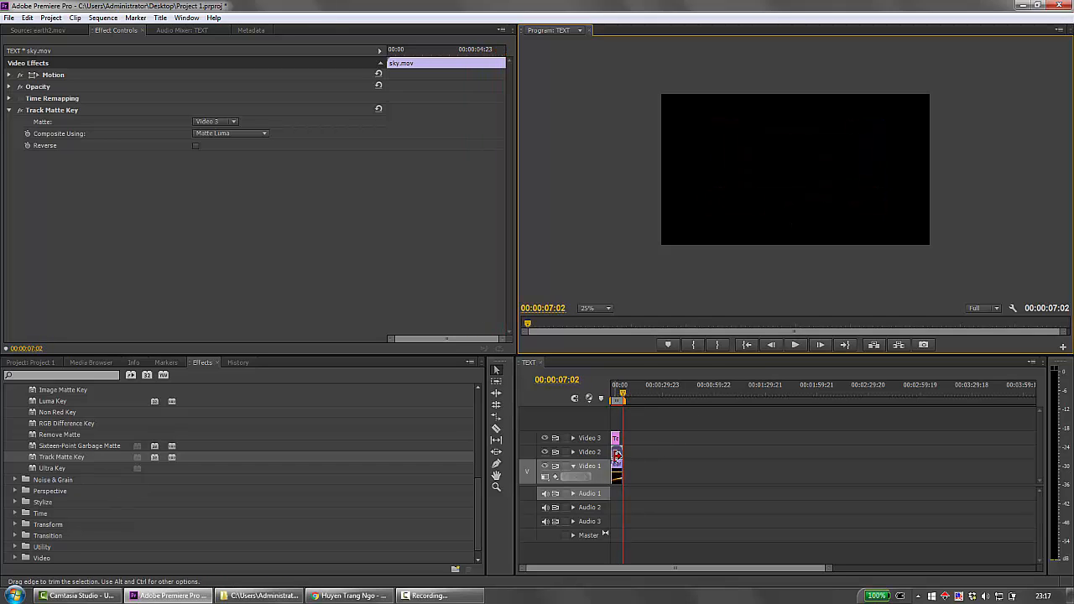
key("Home")
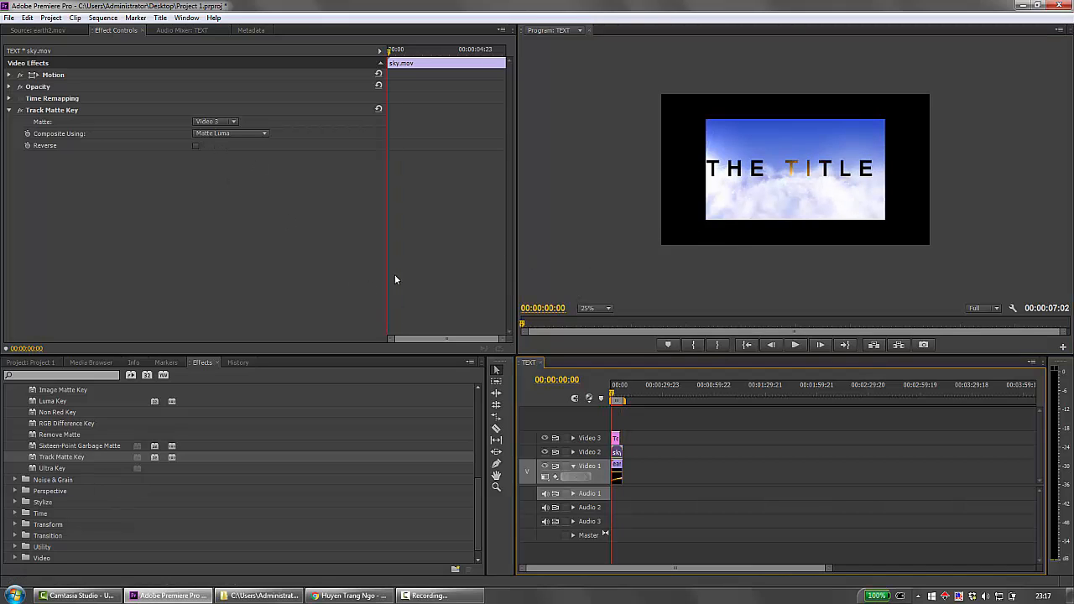
Set the sky.mov clip's motion position to 724, 541 and its scale to 115.
left_click(9, 74)
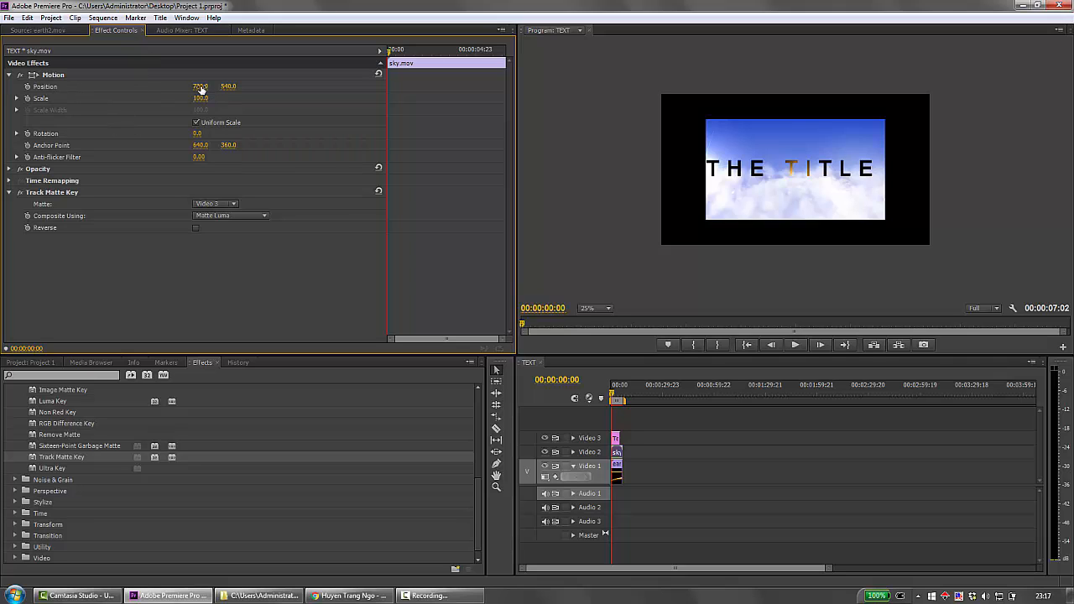
left_click_drag(198, 86, 203, 86)
left_click(617, 453)
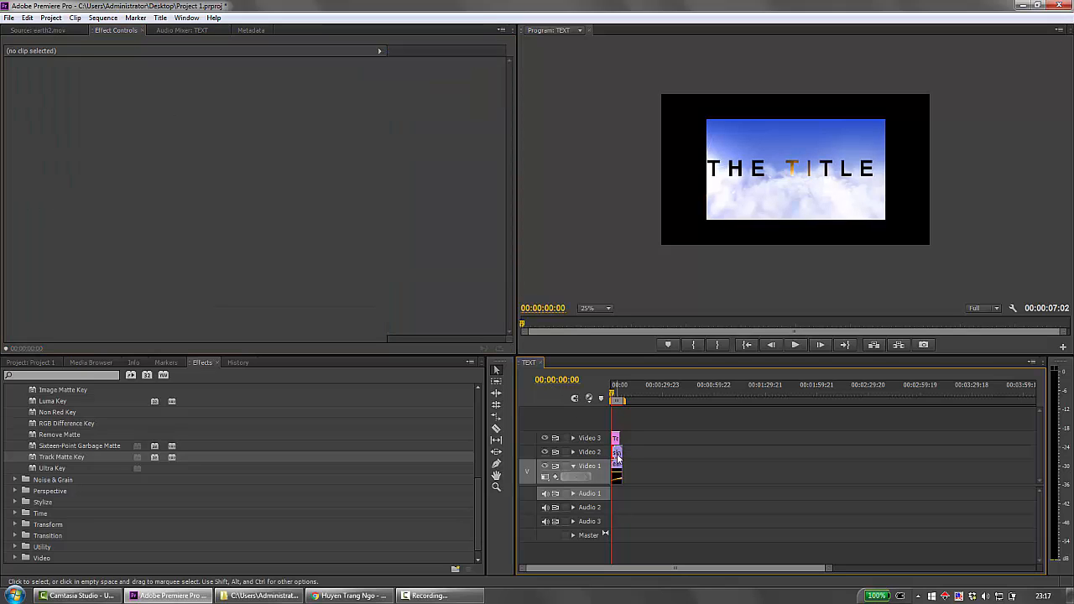
left_click(618, 456)
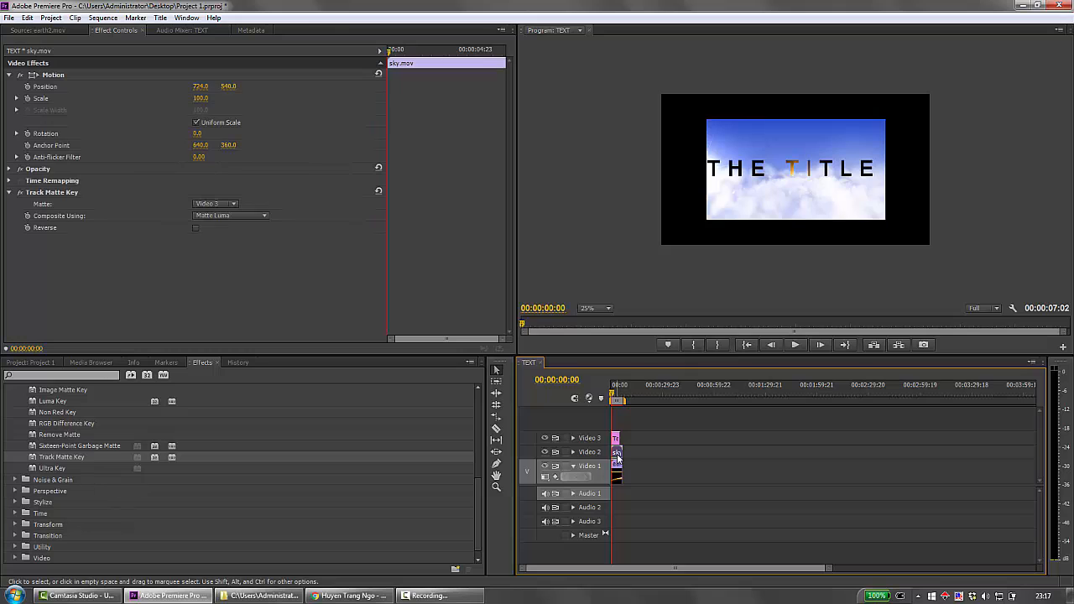
left_click(223, 88)
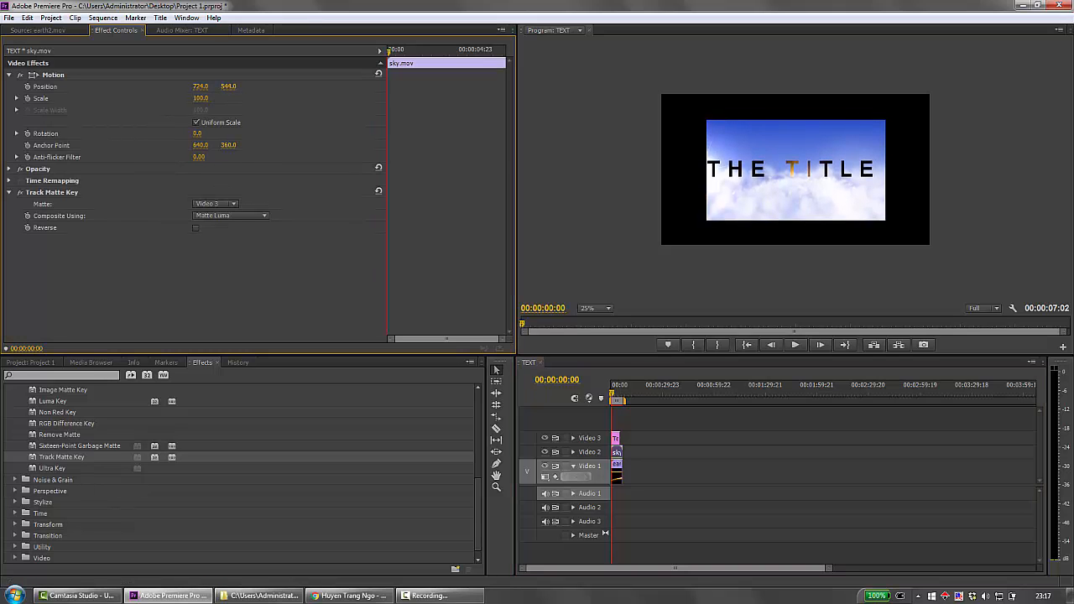
left_click_drag(200, 98, 213, 98)
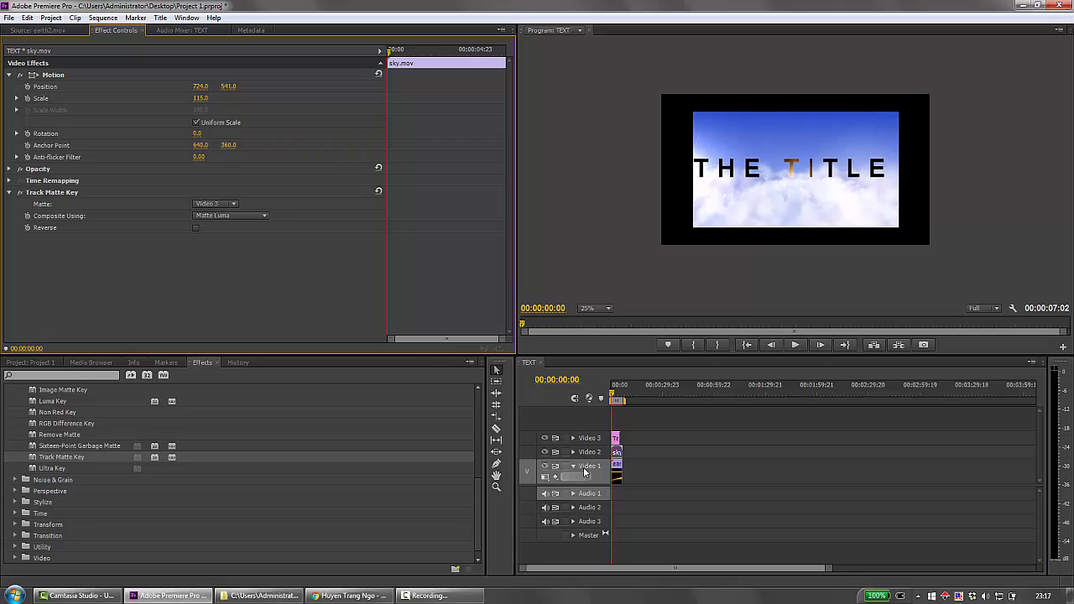
Set the Text 1 clip's motion position to 729, 532 and its scale to 77 so the title fits within the sky footage.
left_click(614, 476)
left_click(615, 439)
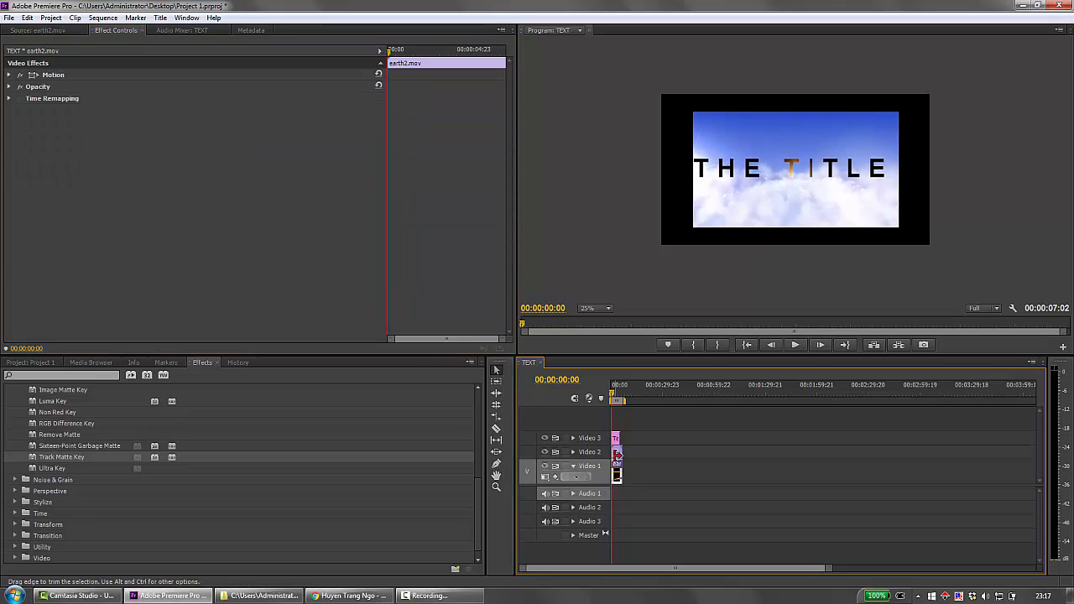
left_click(8, 75)
left_click_drag(199, 86, 142, 98)
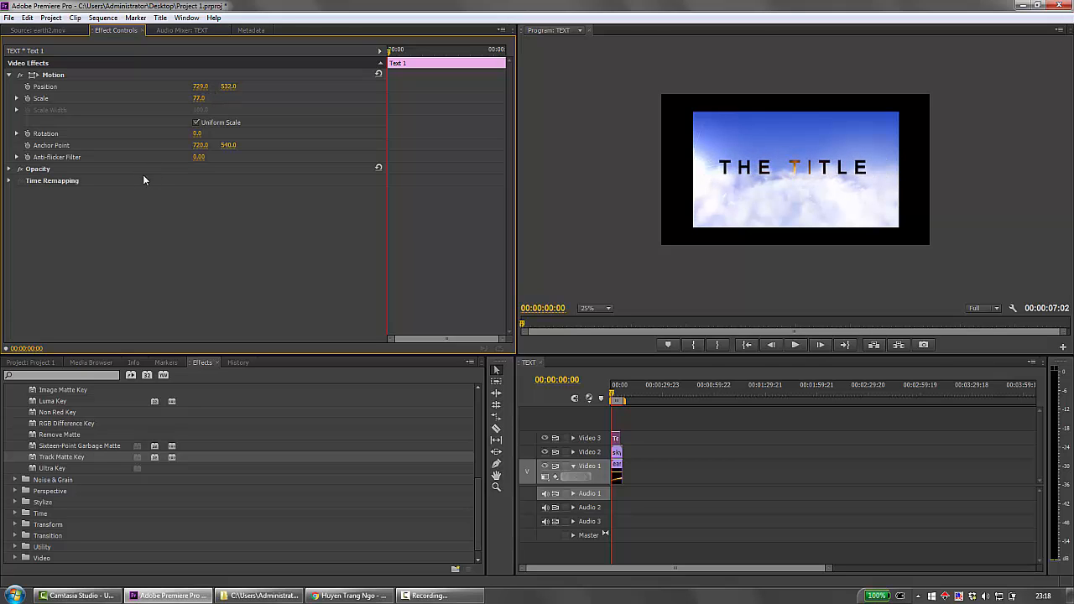
left_click(9, 75)
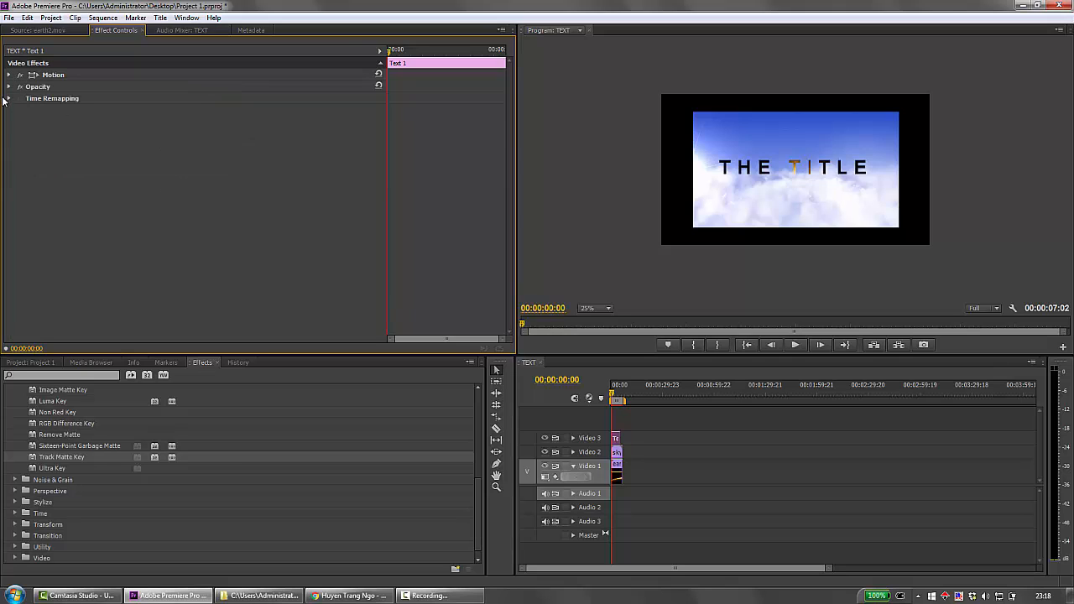
Enable Reverse on the sky.mov clip's Track Matte Key and keep the playhead at the start of the sequence.
left_click(618, 453)
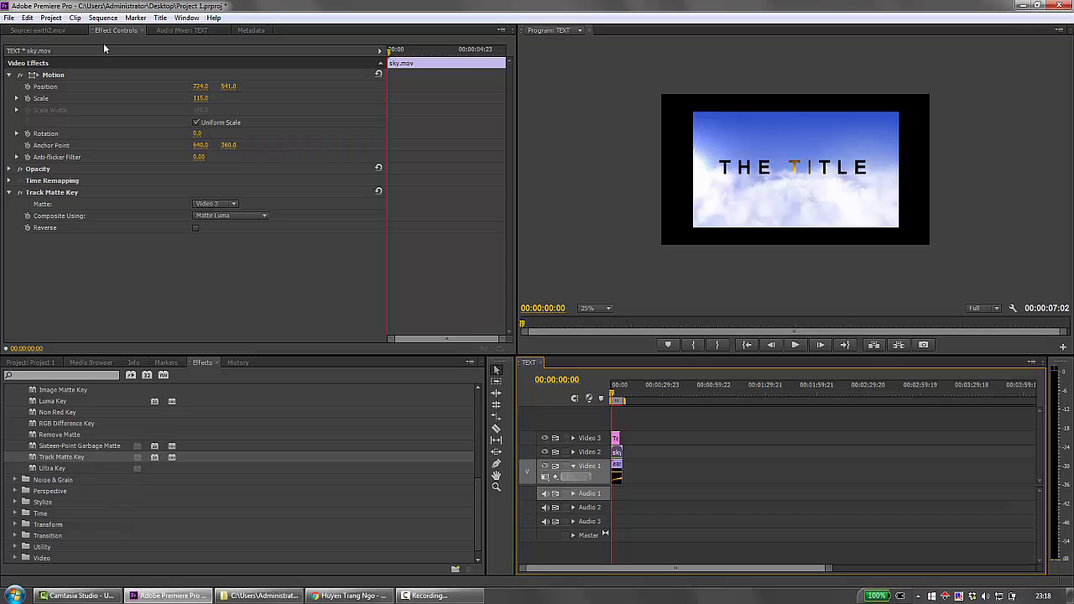
left_click(197, 228)
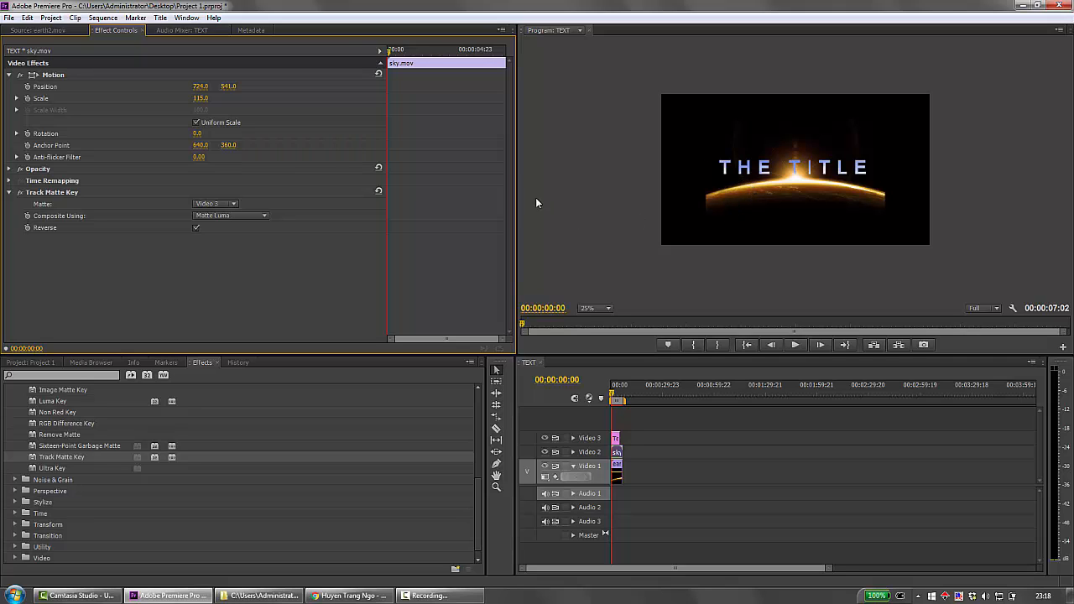
left_click_drag(612, 395, 608, 395)
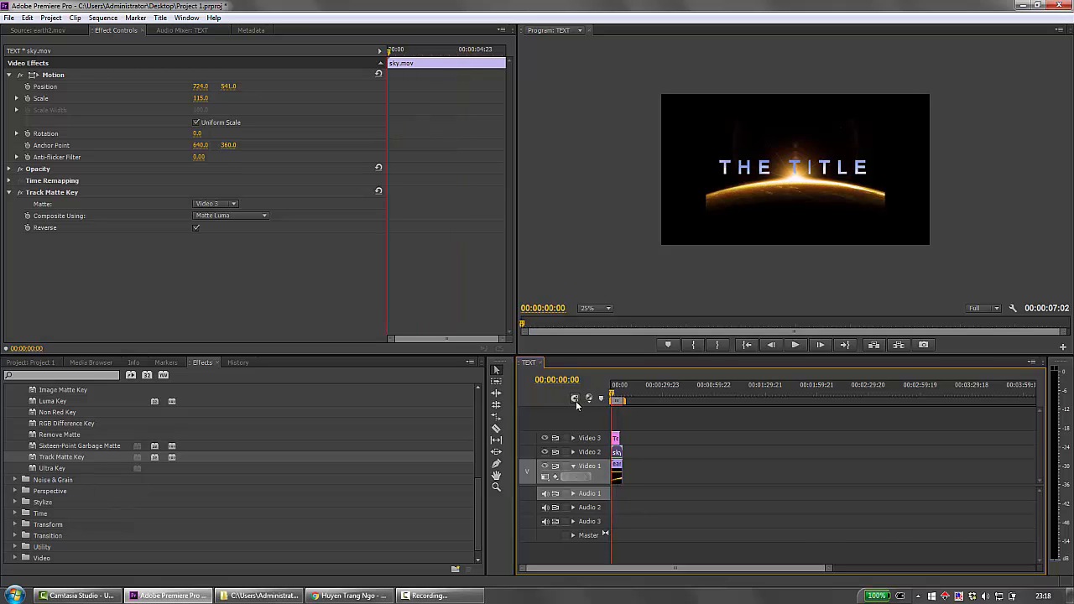
left_click(33, 362)
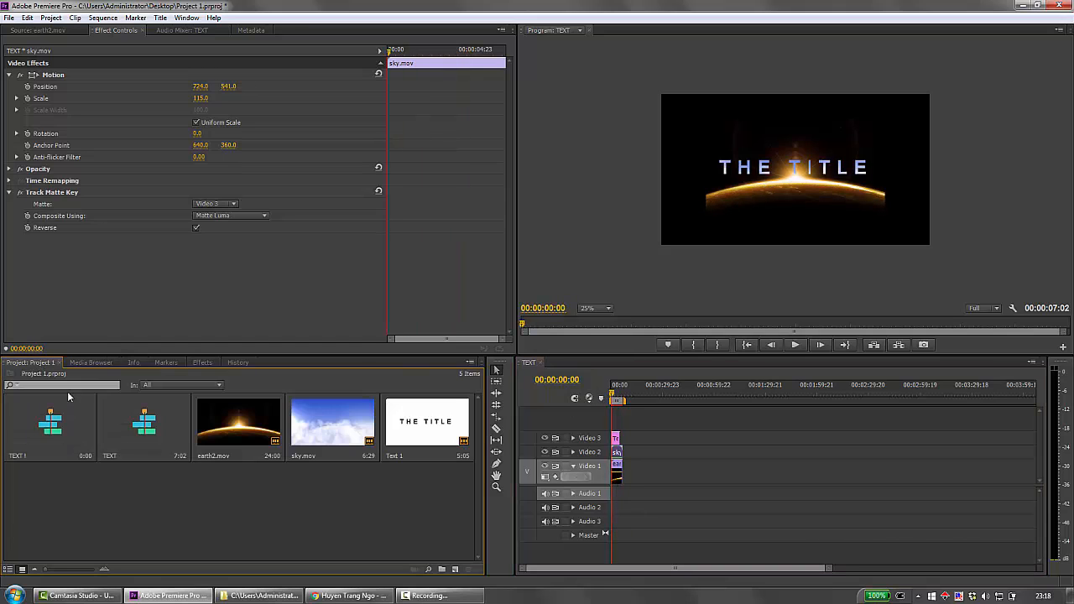
left_click(455, 569)
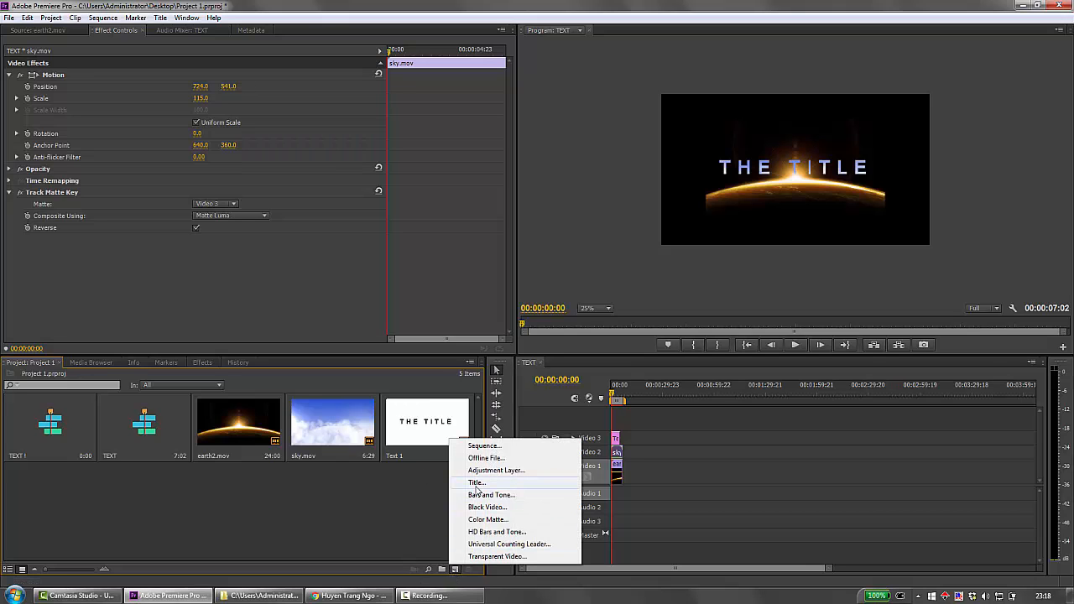
left_click(375, 472)
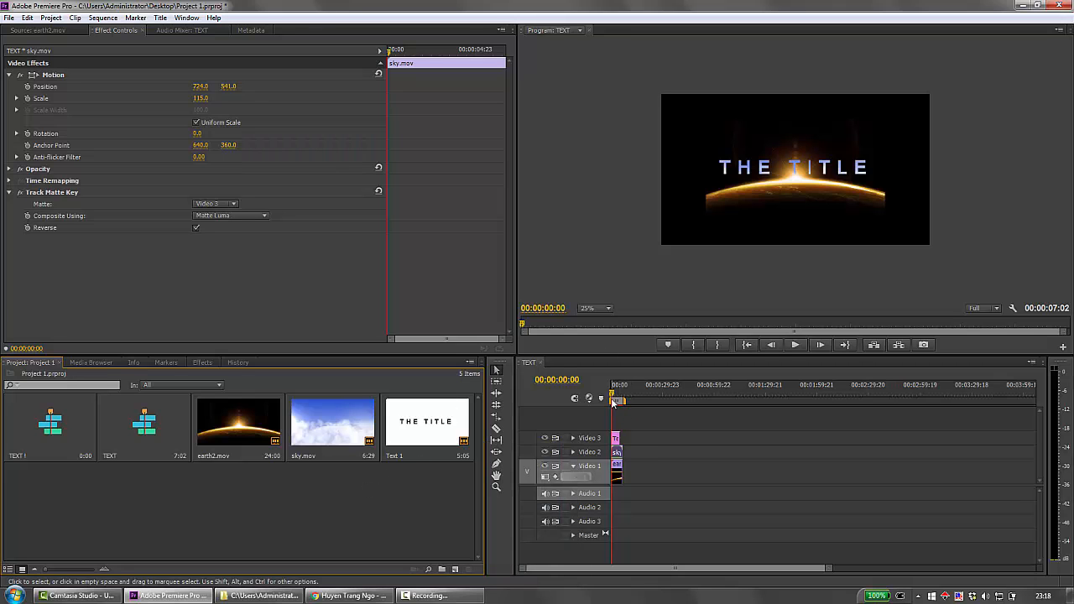